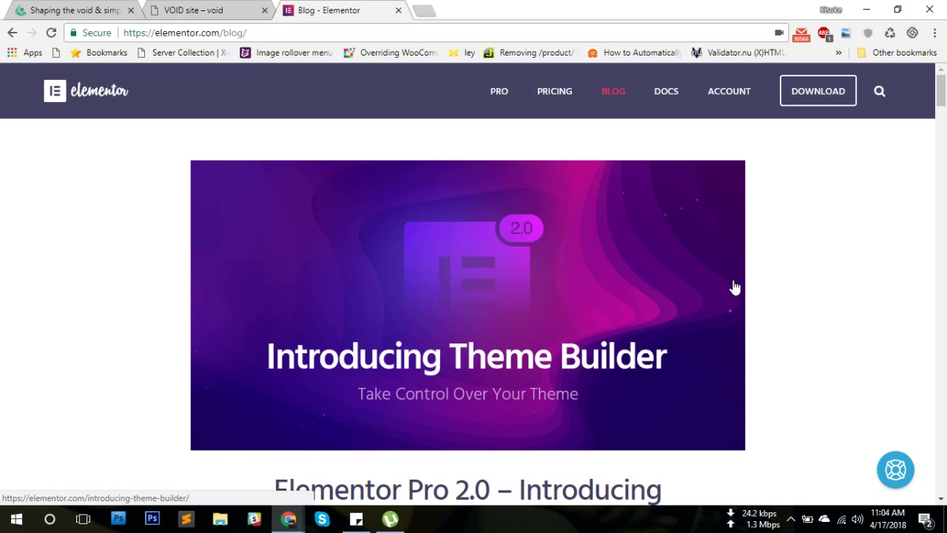
Close the Blog - Elementor browser tab.
scroll(832, 289, down, 2)
scroll(807, 293, up, 1)
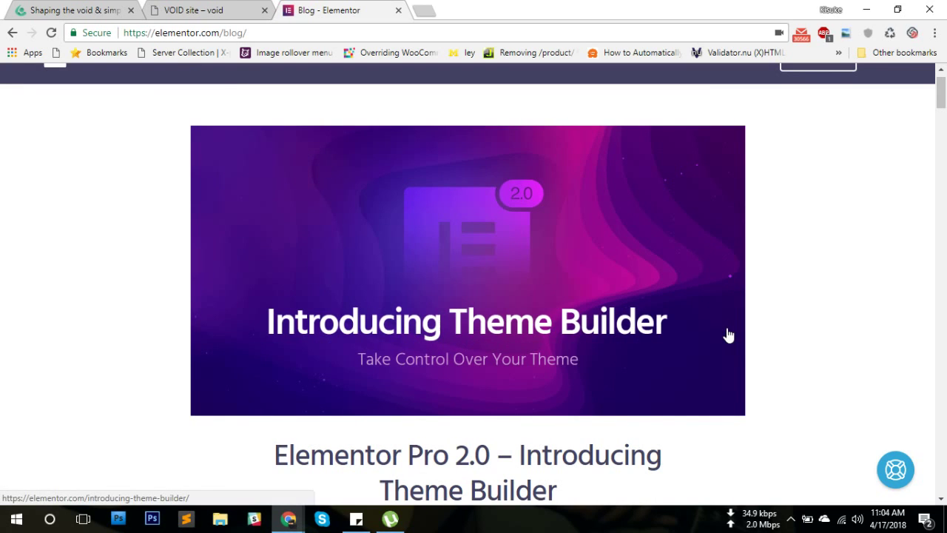
scroll(729, 335, up, 1)
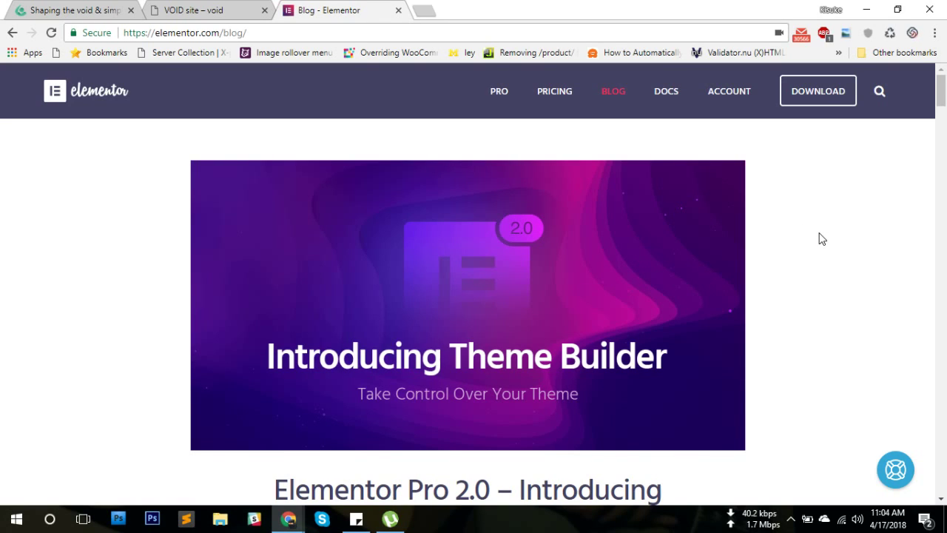
scroll(821, 238, down, 1)
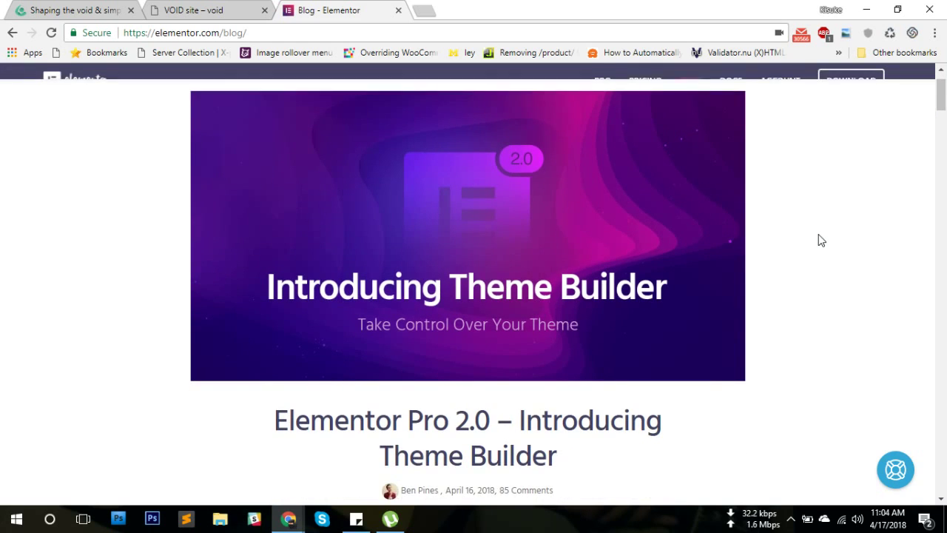
scroll(820, 241, up, 1)
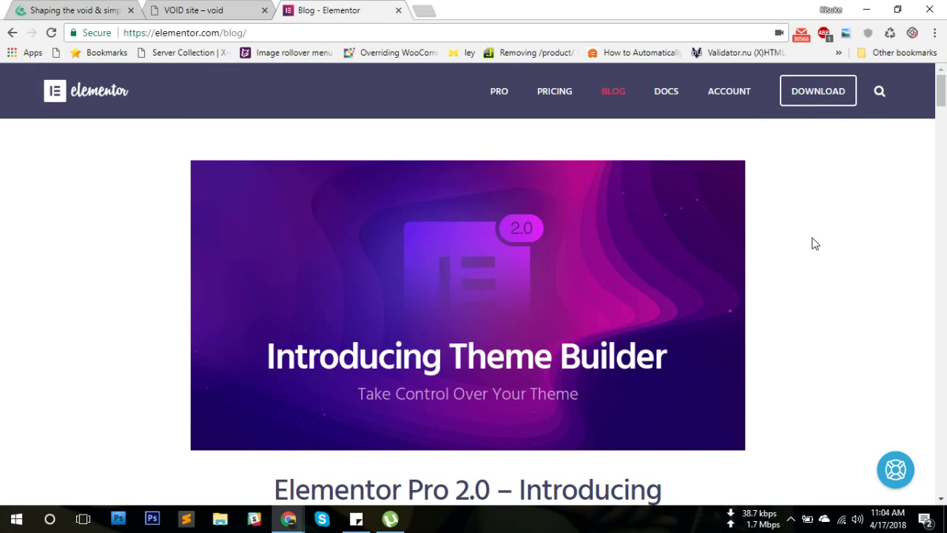
scroll(858, 282, down, 1)
scroll(852, 281, up, 1)
scroll(709, 294, down, 1)
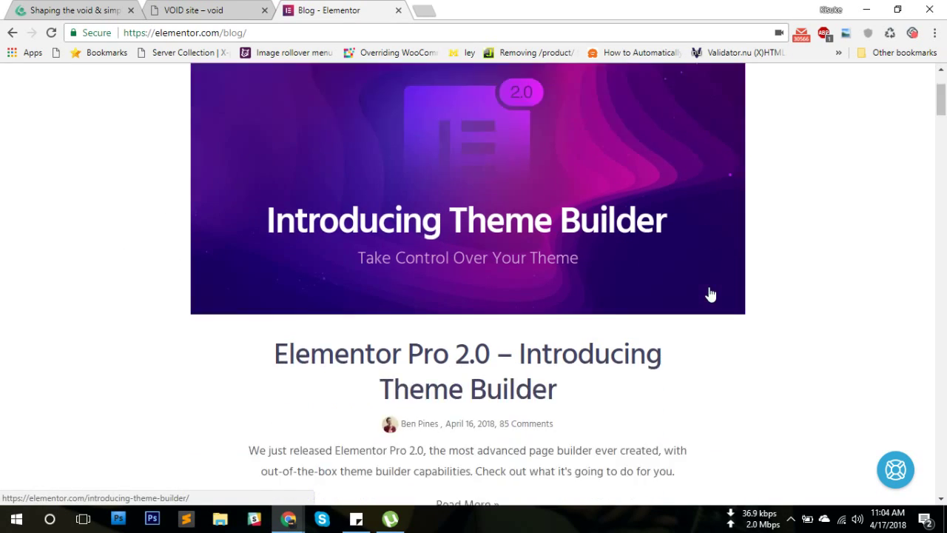
scroll(692, 304, up, 1)
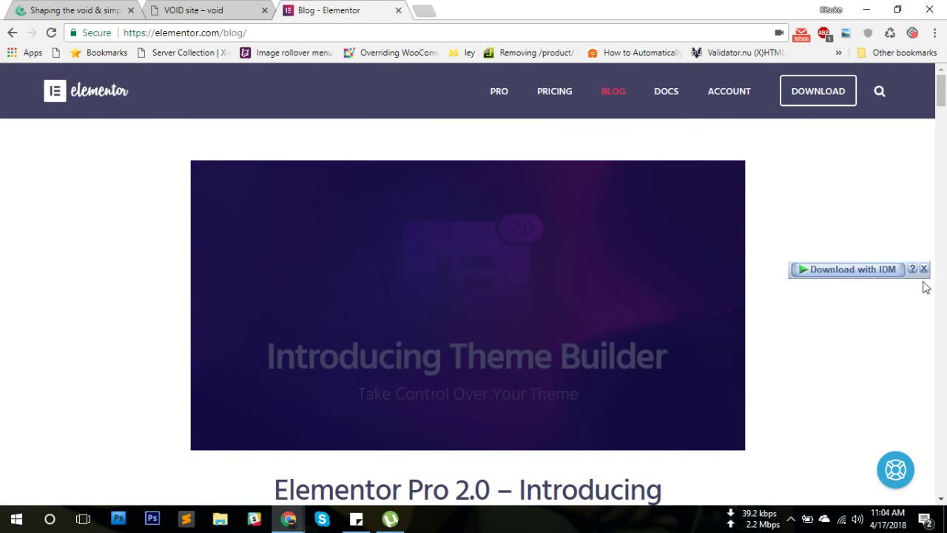
click(398, 11)
Close the voidcoders.com tab, leaving only the VOID SITE front page open.
key(ctrl+shift+Tab)
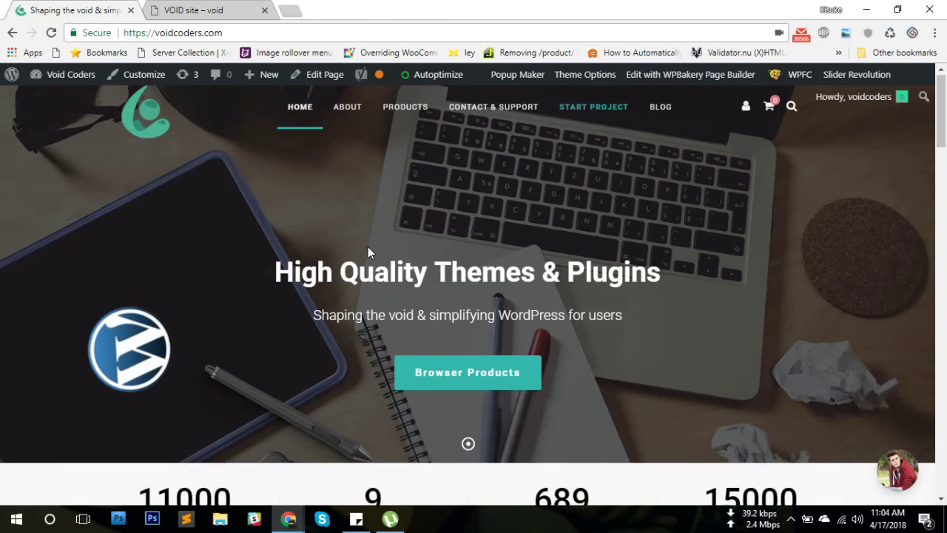
scroll(370, 249, down, 5)
scroll(370, 250, up, 5)
click(186, 9)
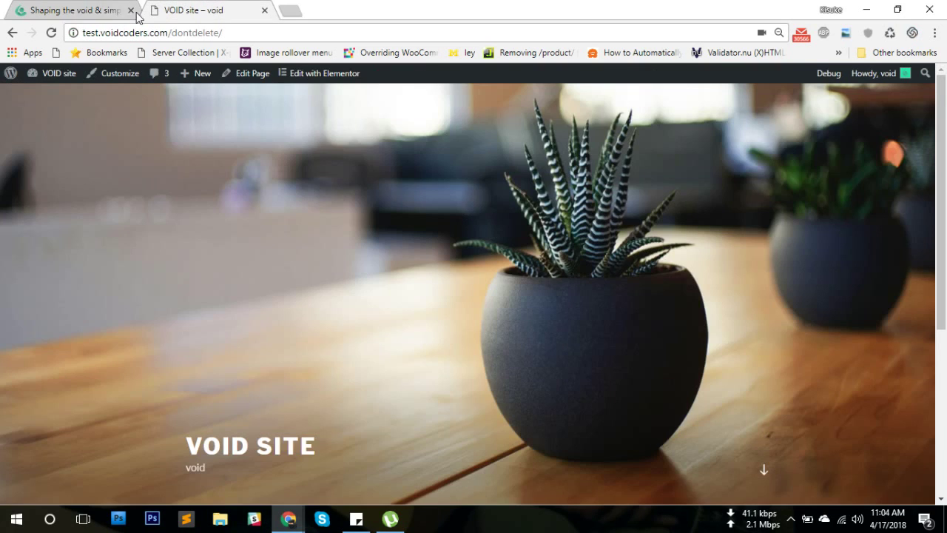
click(131, 10)
scroll(370, 189, down, 3)
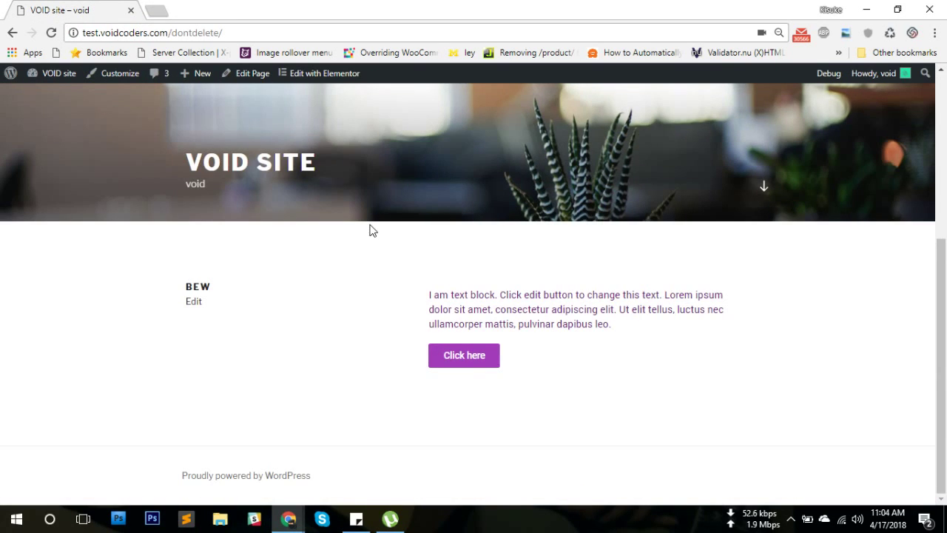
scroll(710, 292, up, 4)
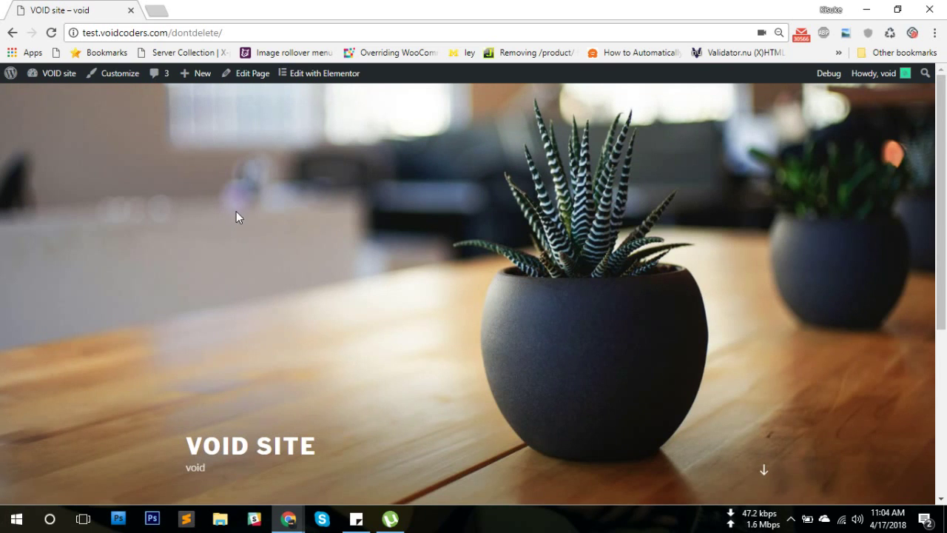
scroll(238, 214, down, 3)
scroll(264, 211, up, 3)
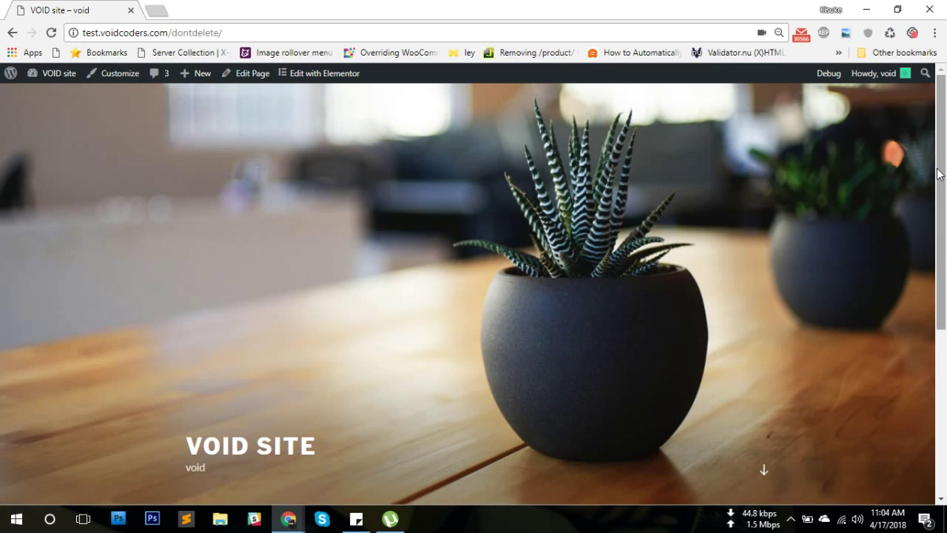
scroll(890, 205, down, 3)
scroll(444, 267, up, 3)
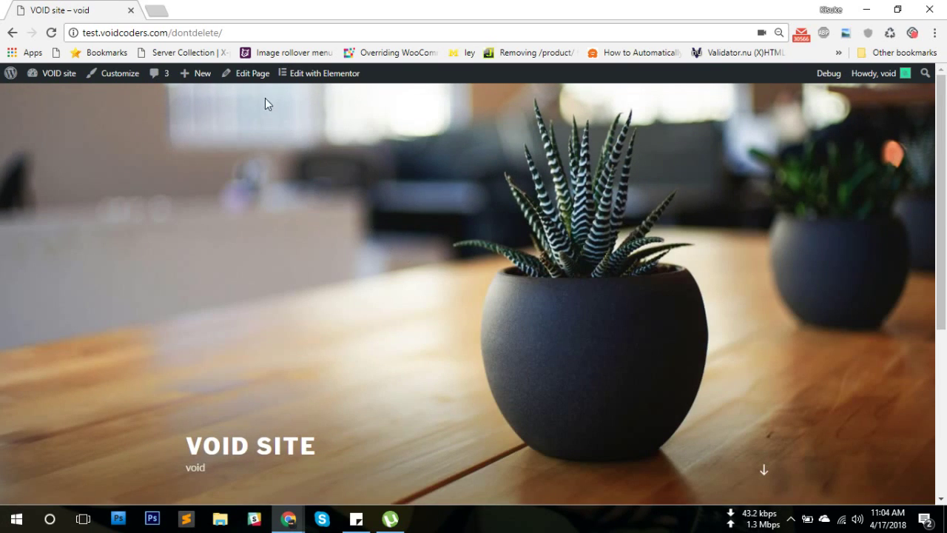
Go to the Elementor My Templates list from the WordPress dashboard.
mouse_move(56, 73)
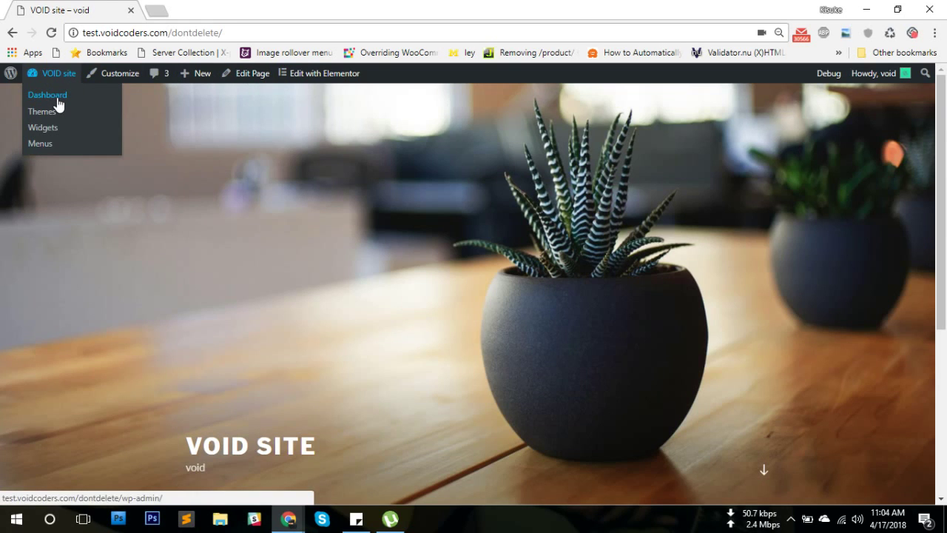
click(58, 104)
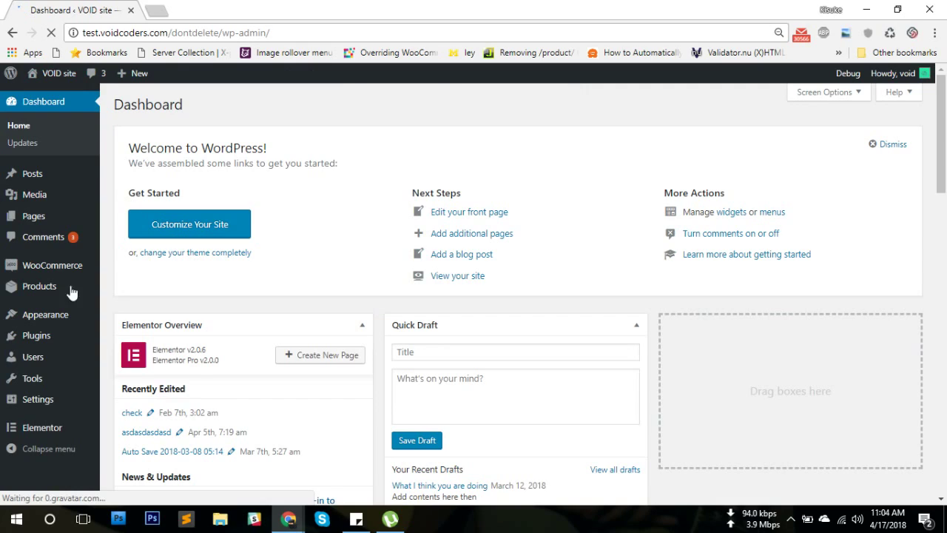
mouse_move(72, 435)
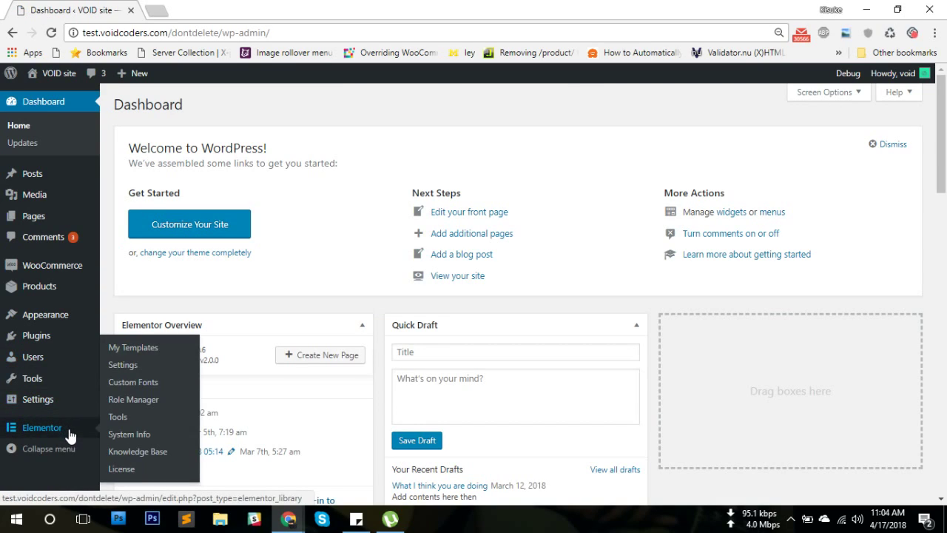
click(147, 348)
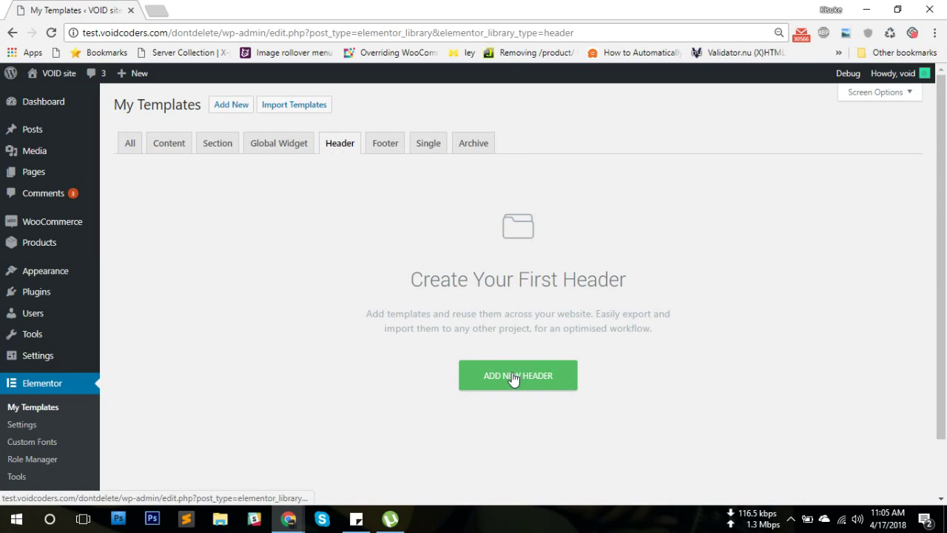
Create a new Header template named 'my new header'.
click(519, 377)
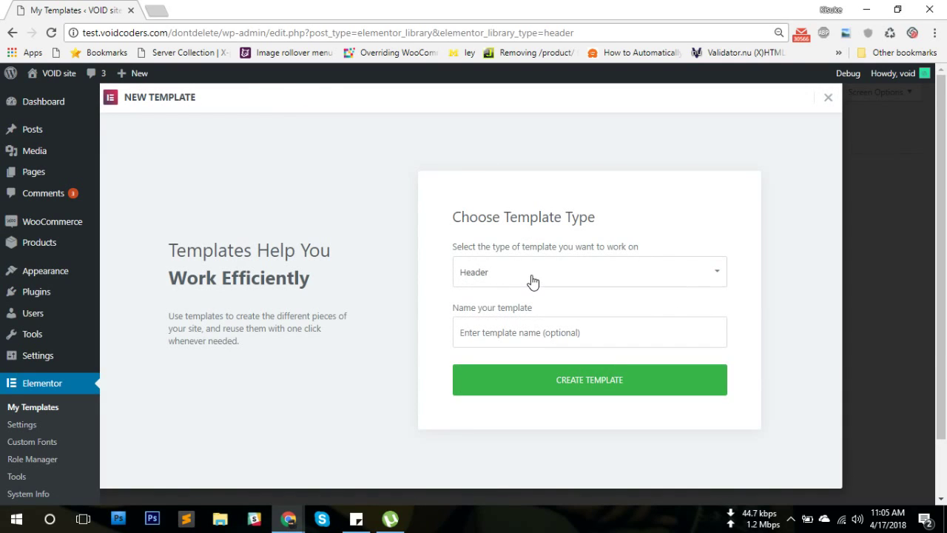
click(542, 337)
text(my new)
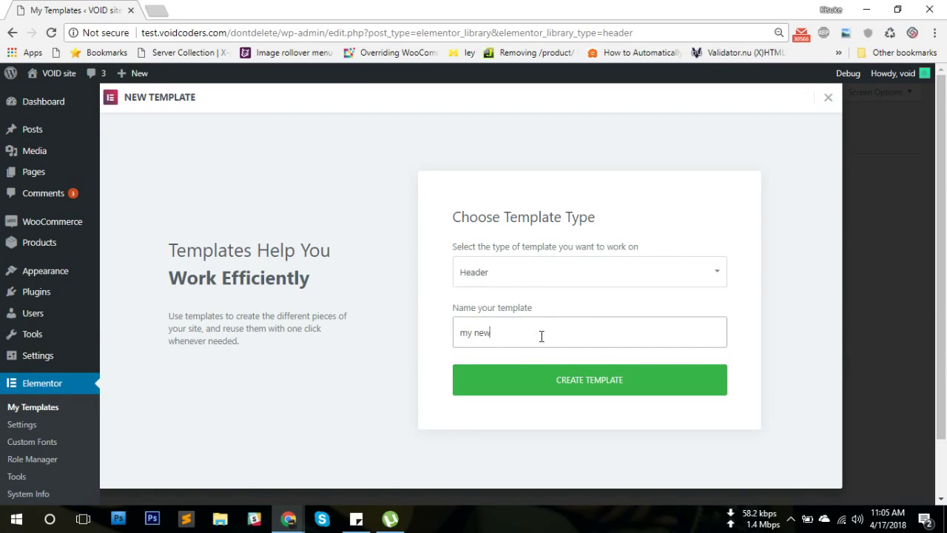
text( header)
click(571, 383)
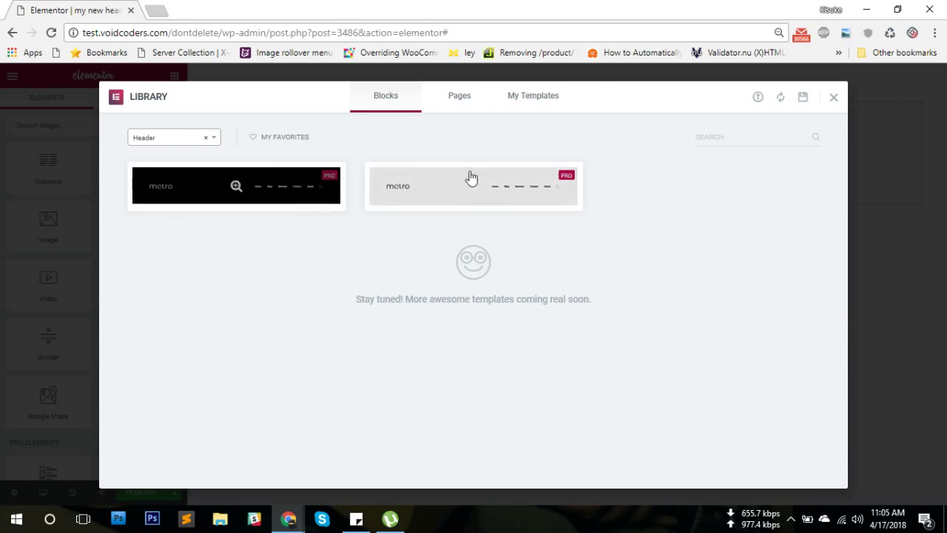
Browse the header block designs in the Elementor library without inserting one.
mouse_move(541, 193)
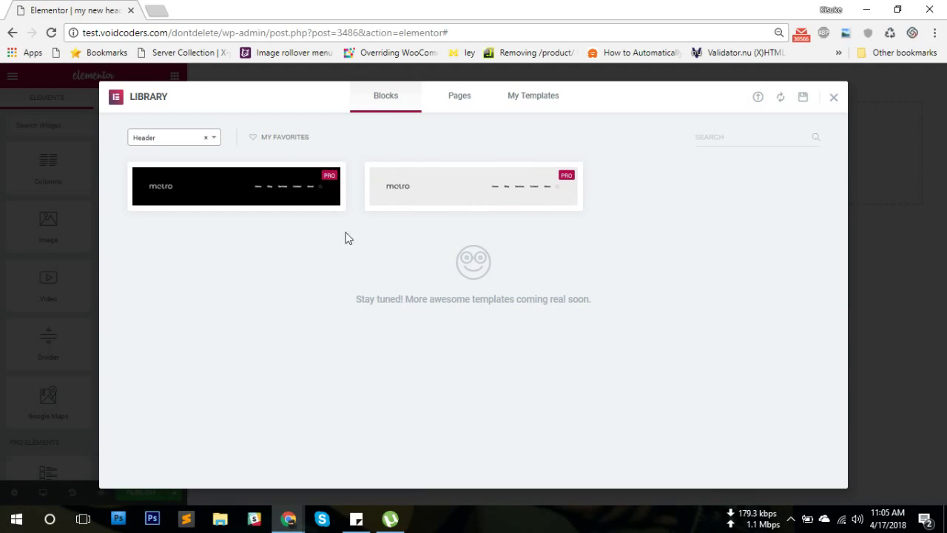
mouse_move(446, 197)
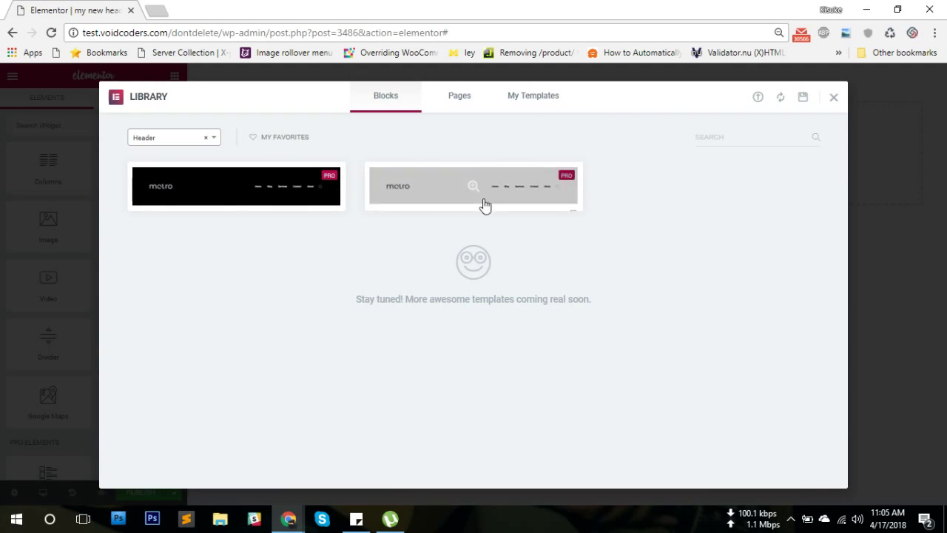
Add a single-column top section holding a Nav Menu widget.
click(834, 101)
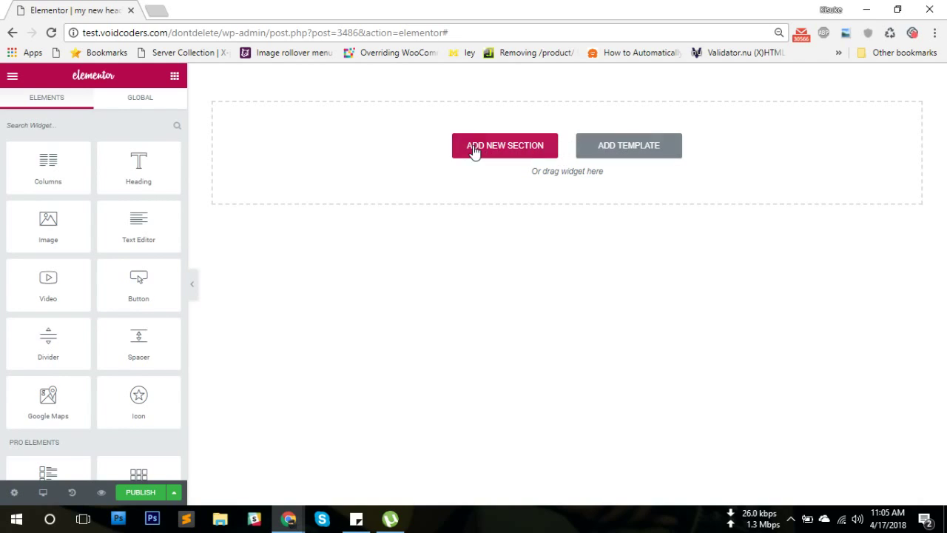
click(499, 148)
click(424, 186)
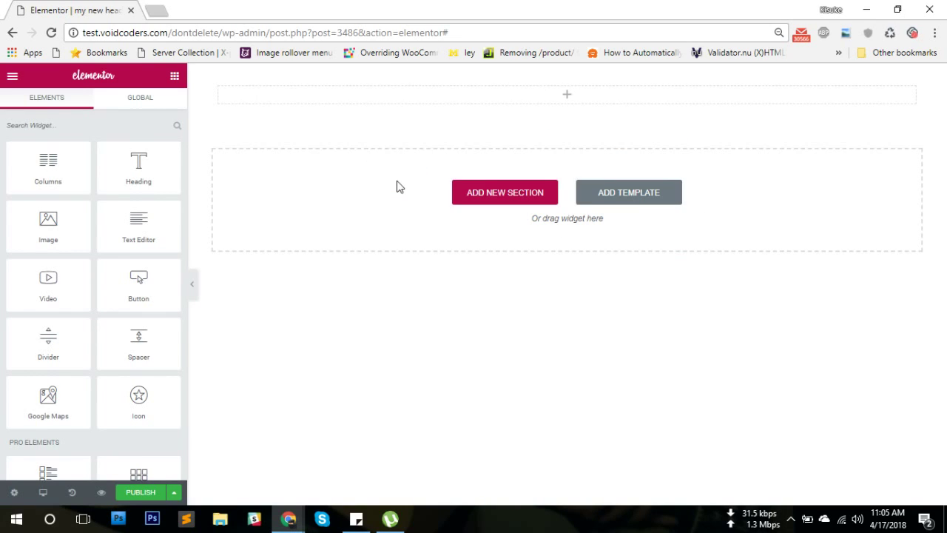
click(108, 125)
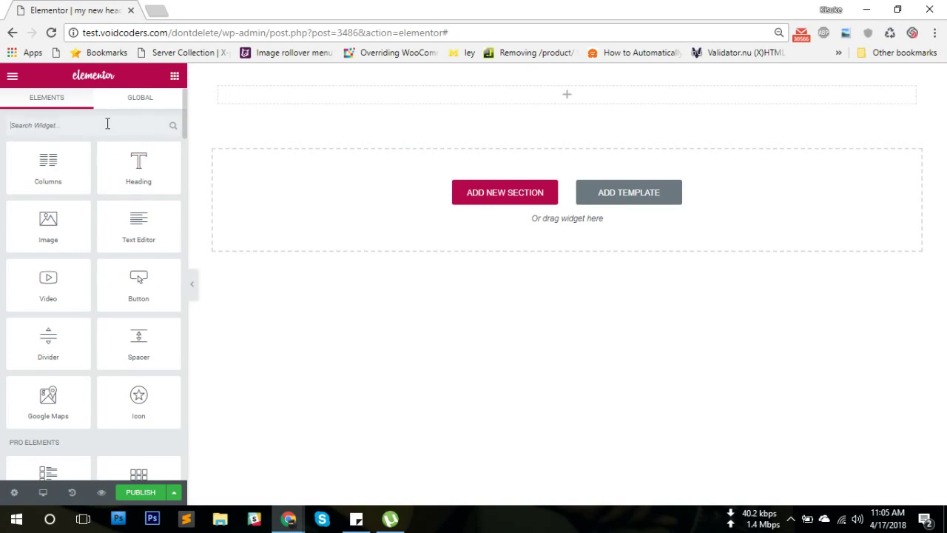
text(nav)
drag(139, 161, 399, 92)
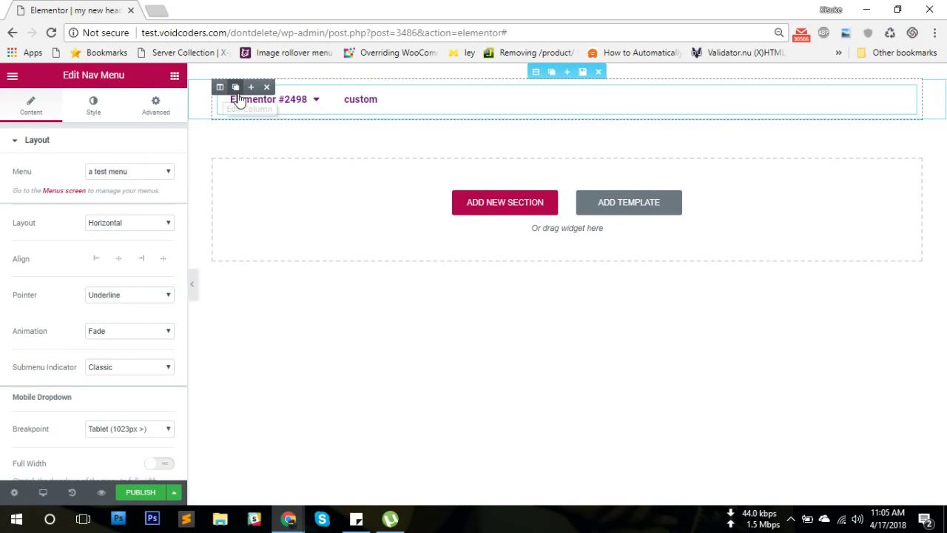
Duplicate the column, swap its menu for an Image widget, and narrow that column.
click(235, 87)
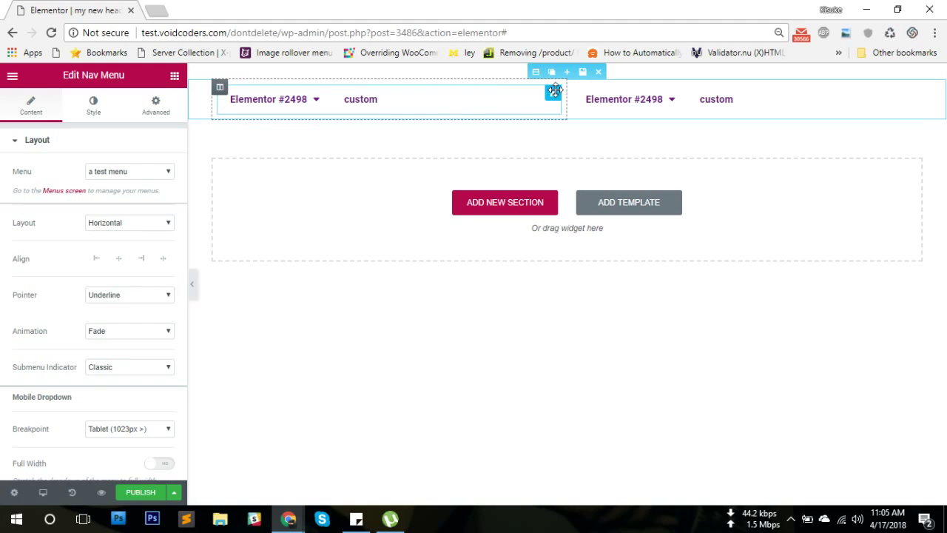
key(Delete)
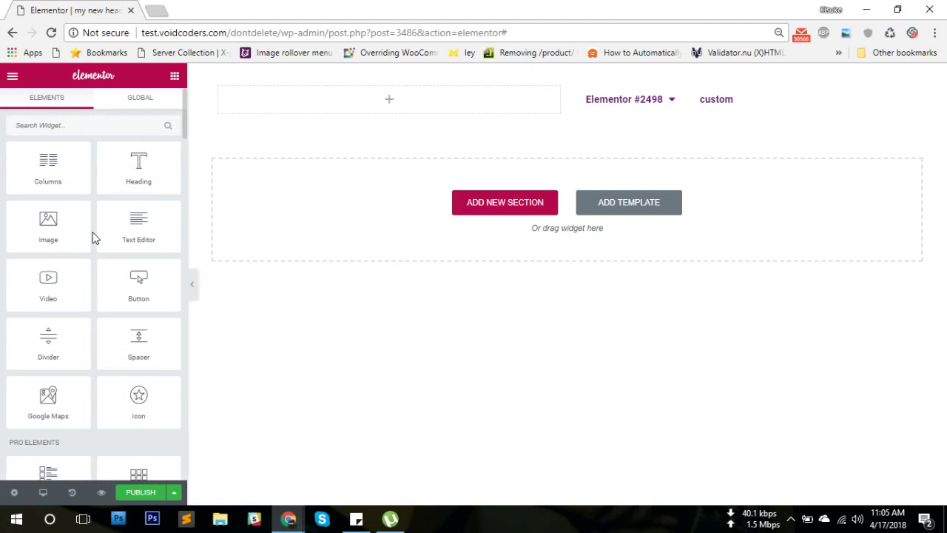
drag(81, 236, 276, 120)
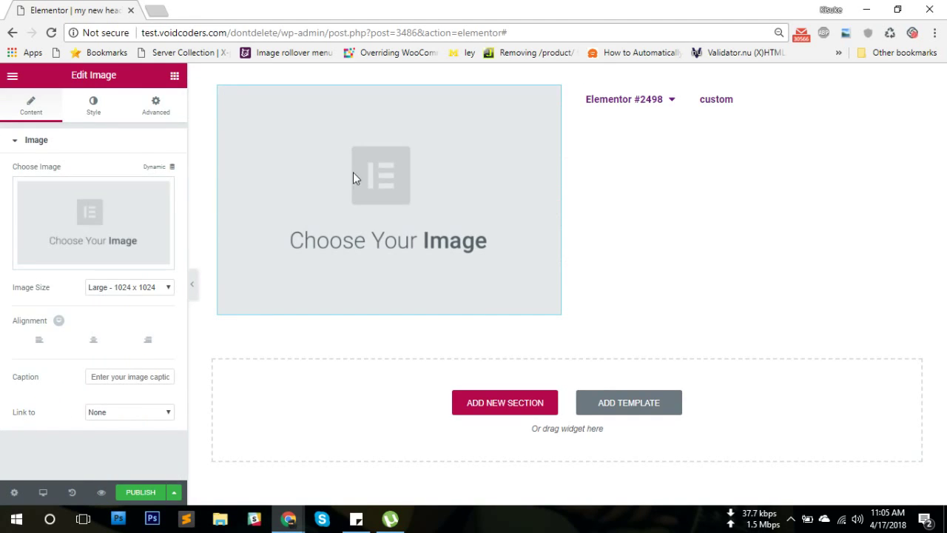
drag(567, 220, 309, 169)
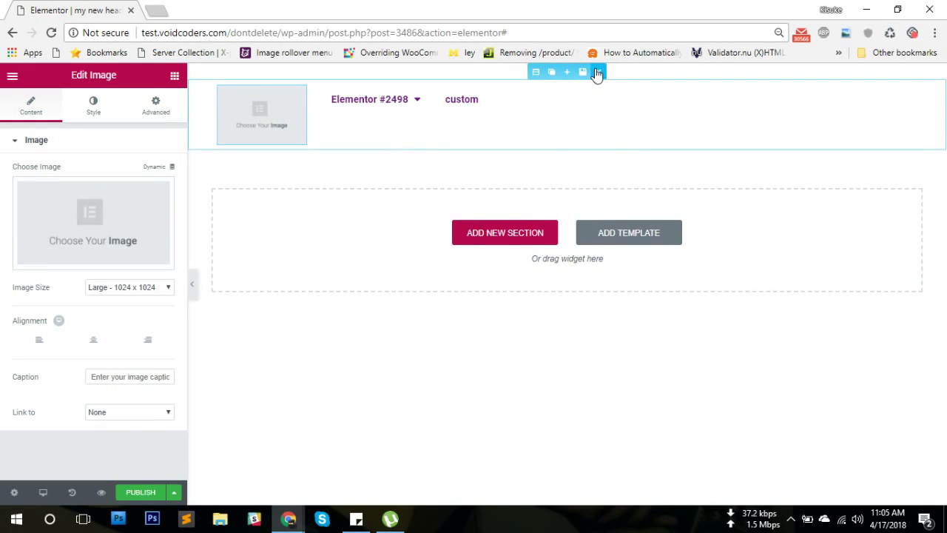
Delete the header section and insert the black metro header block from the library.
click(598, 72)
click(626, 146)
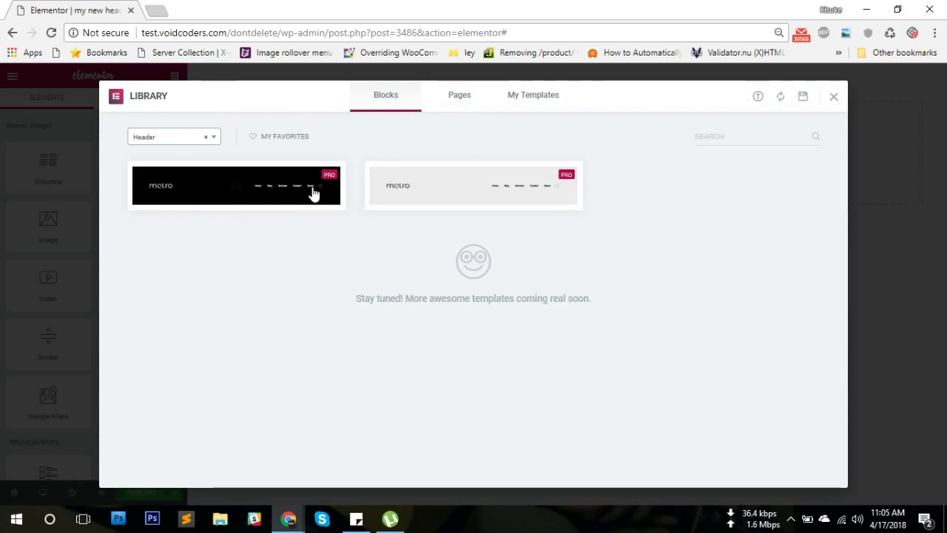
click(152, 201)
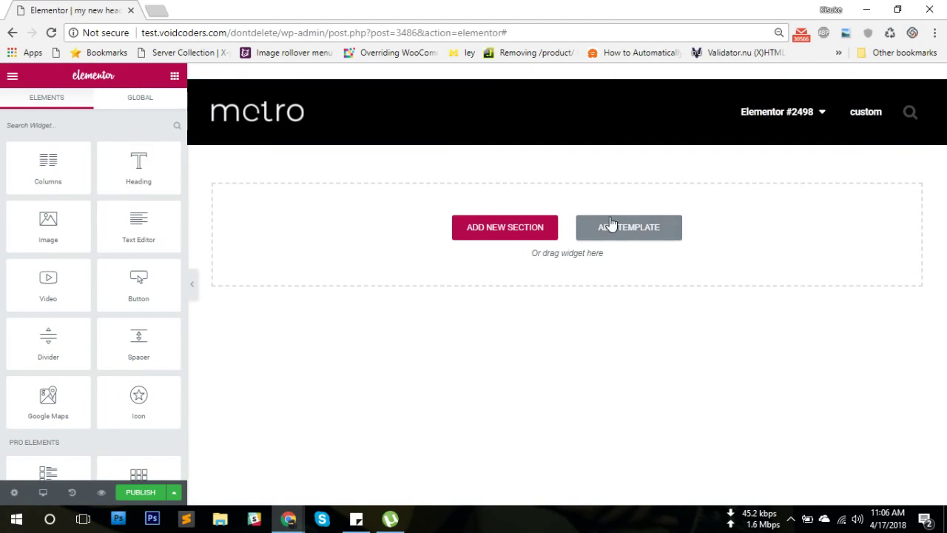
click(441, 110)
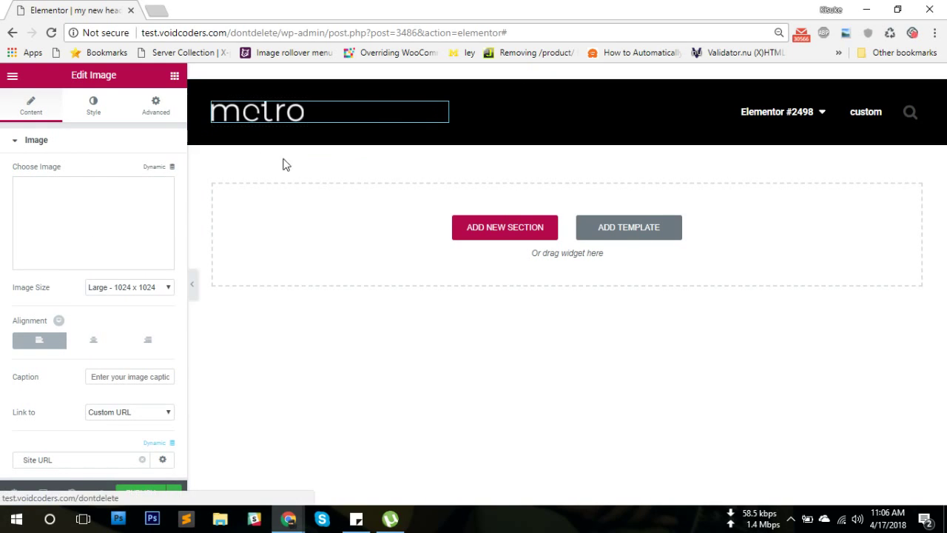
Set the header logo image's dynamic source to Site Logo.
click(158, 167)
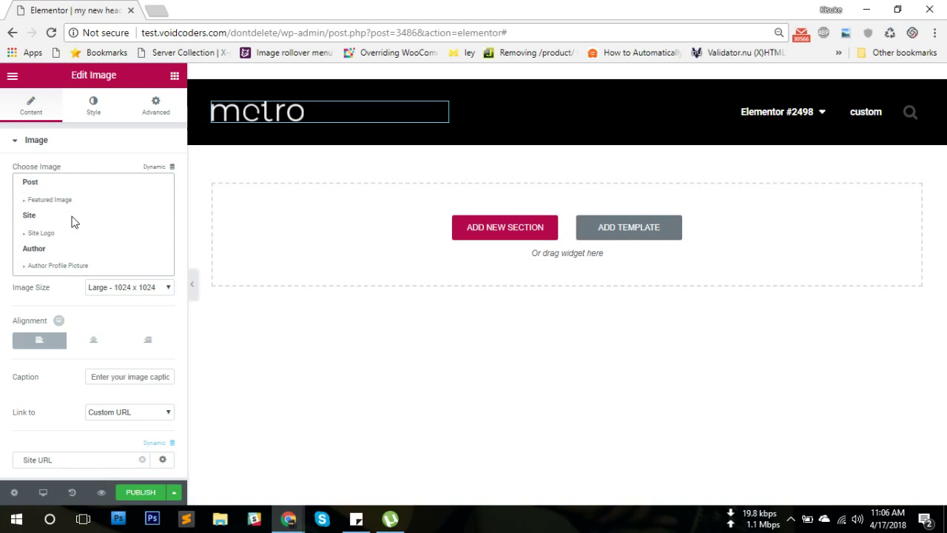
click(43, 233)
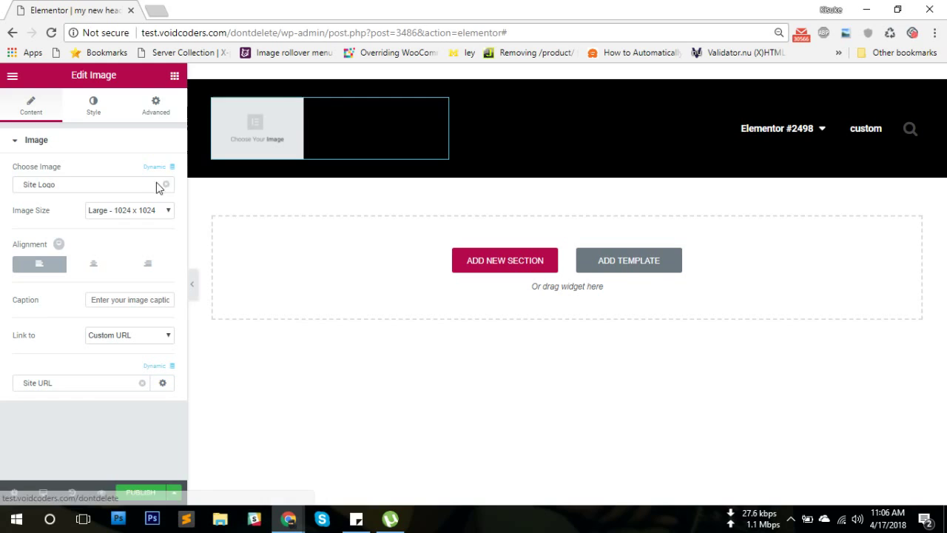
click(171, 169)
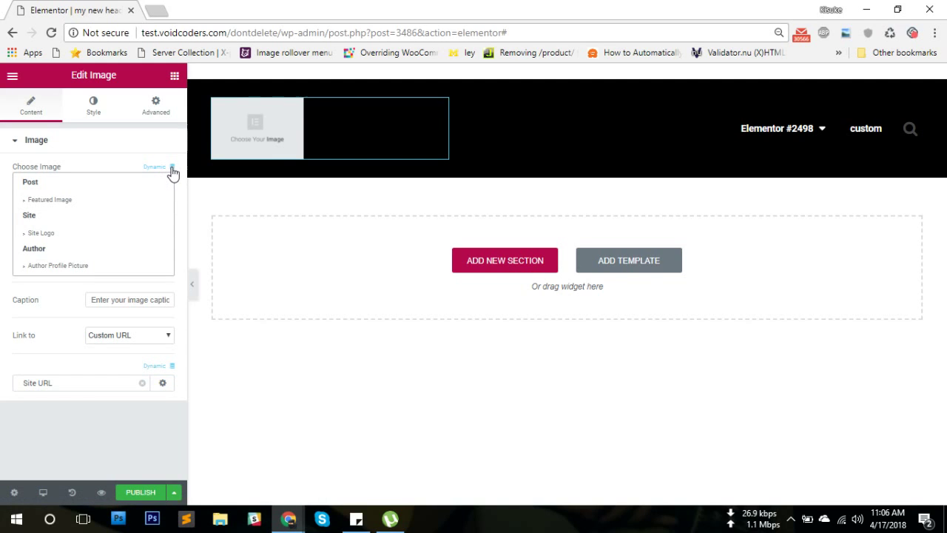
Confirm Site Logo as the image source and center the nav menu items.
click(41, 232)
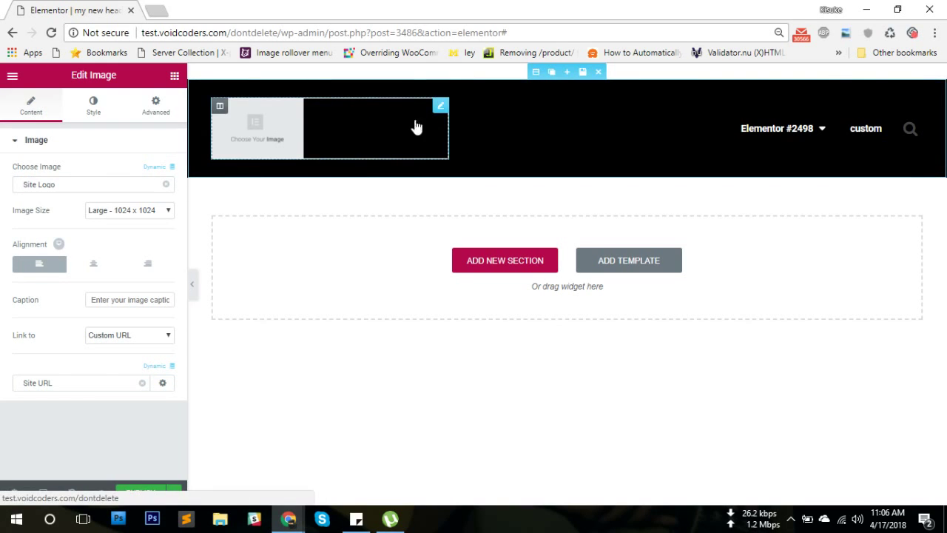
click(659, 126)
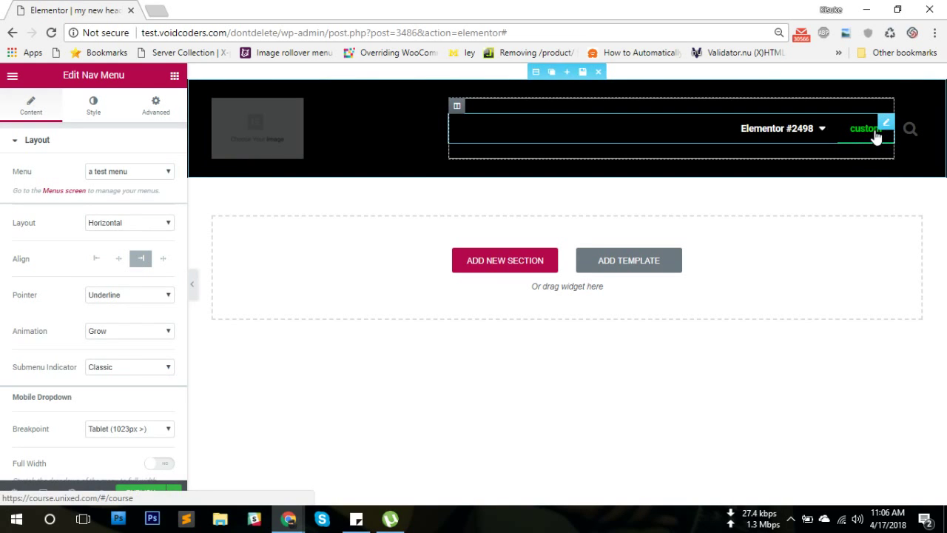
click(120, 261)
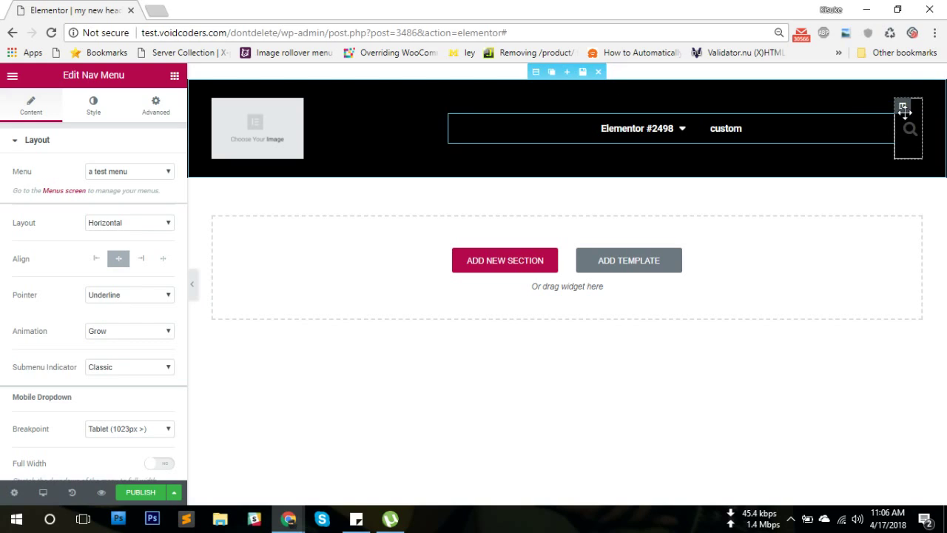
Delete the search column, narrow the logo column to about 48%, and right-align the menu.
click(934, 110)
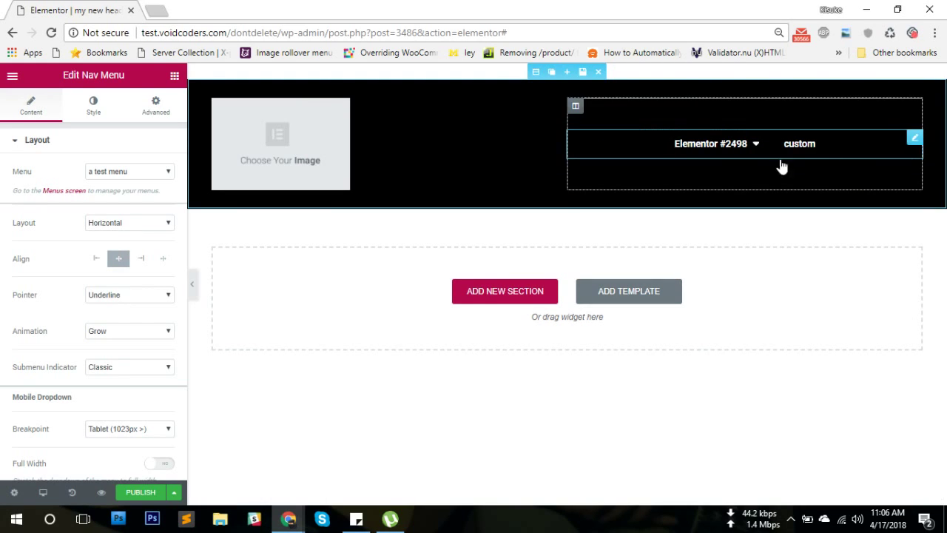
drag(567, 143, 421, 127)
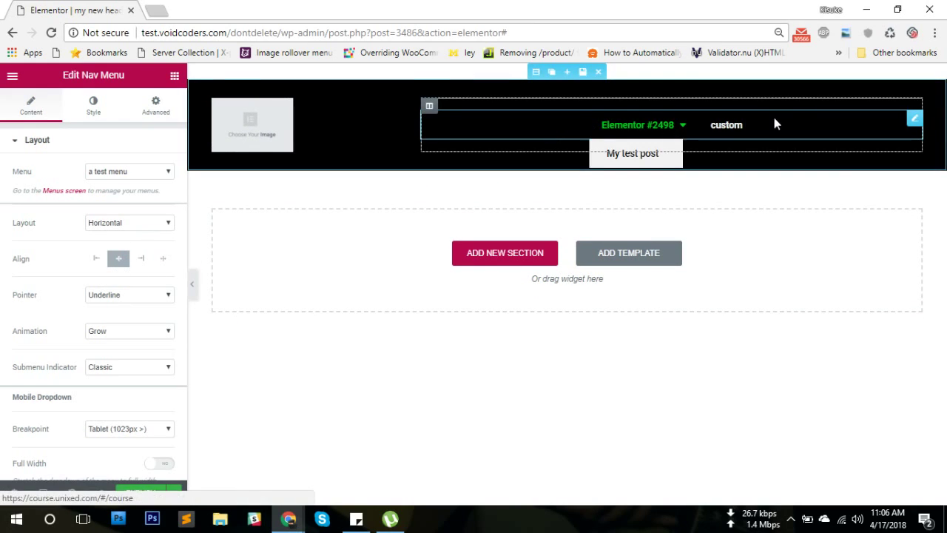
click(141, 258)
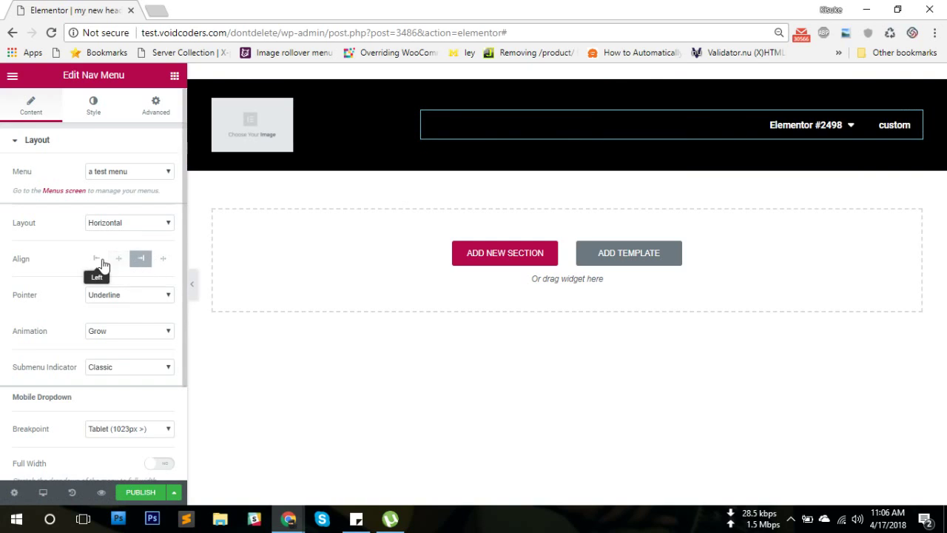
click(192, 284)
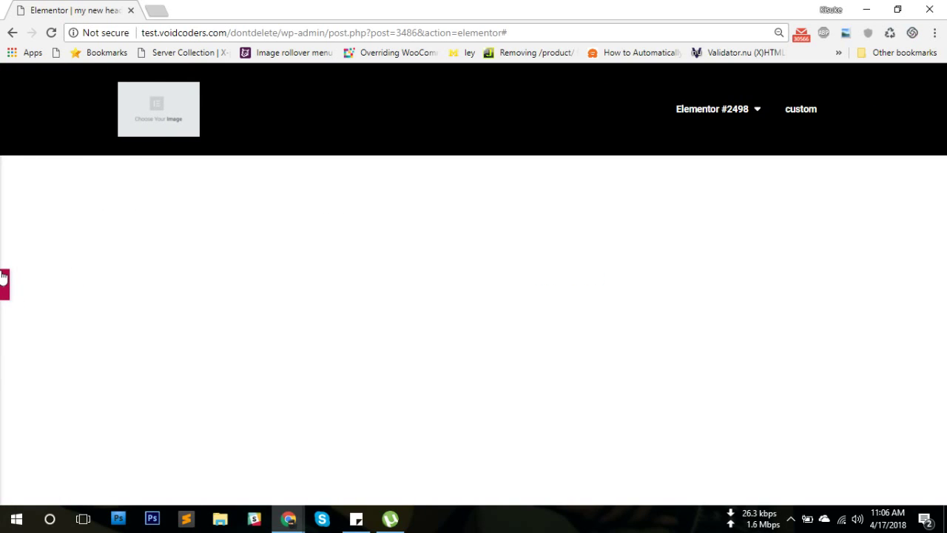
click(3, 281)
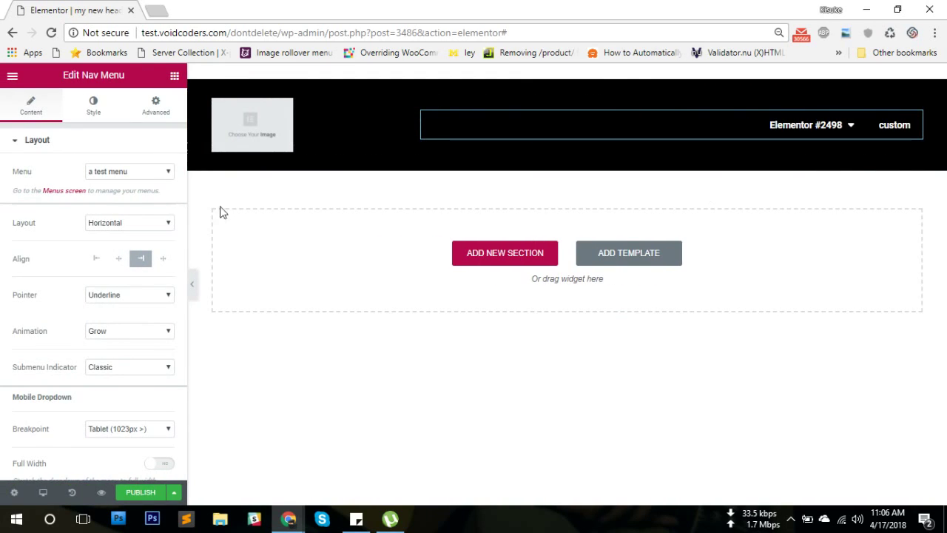
click(245, 138)
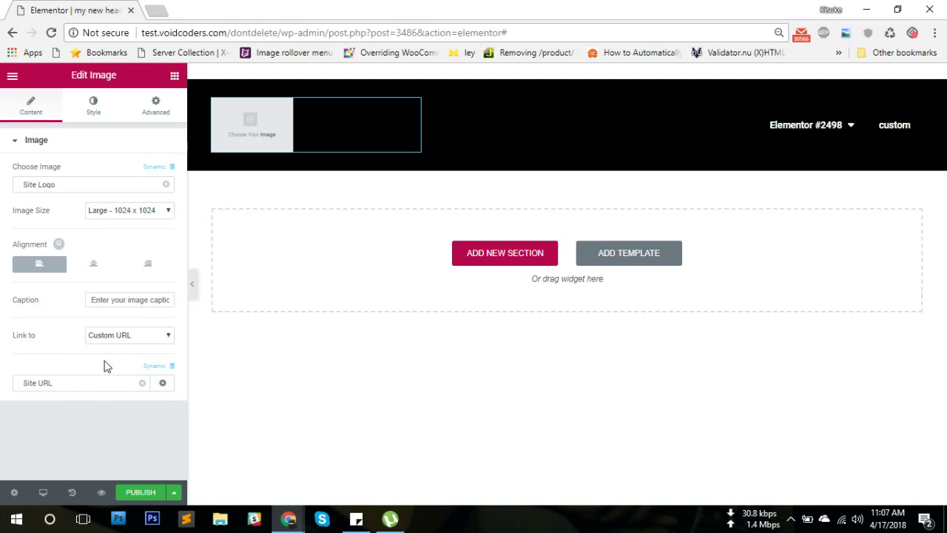
Publish the header template with an Include > Entire Site display condition.
click(140, 492)
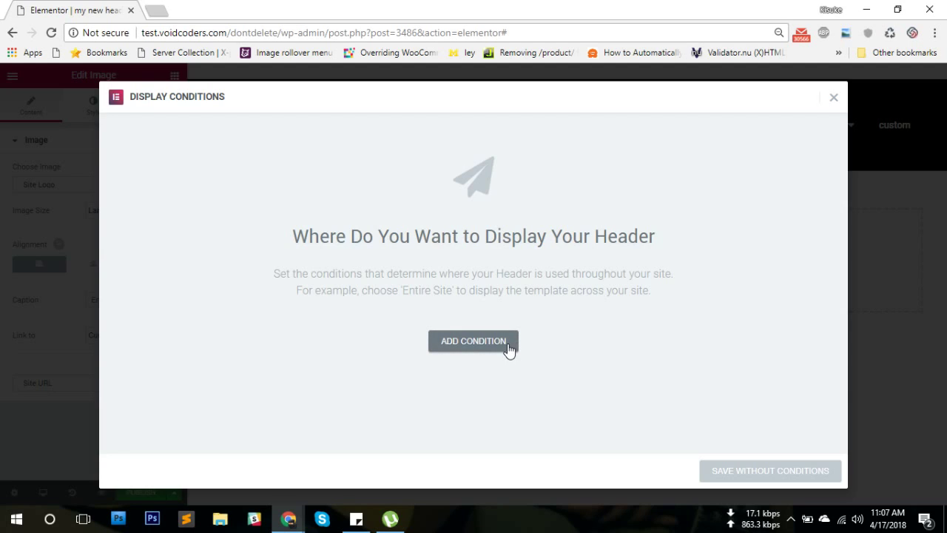
click(510, 345)
click(353, 342)
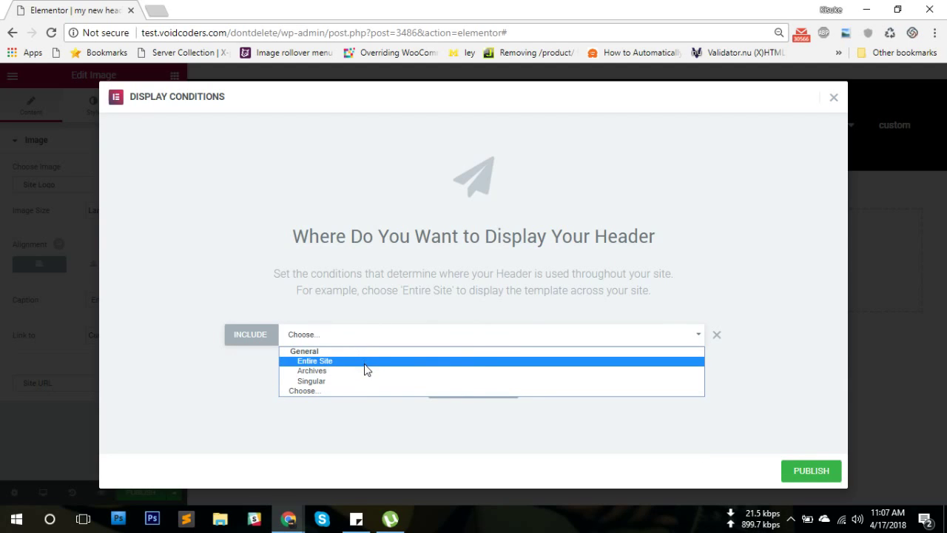
click(342, 361)
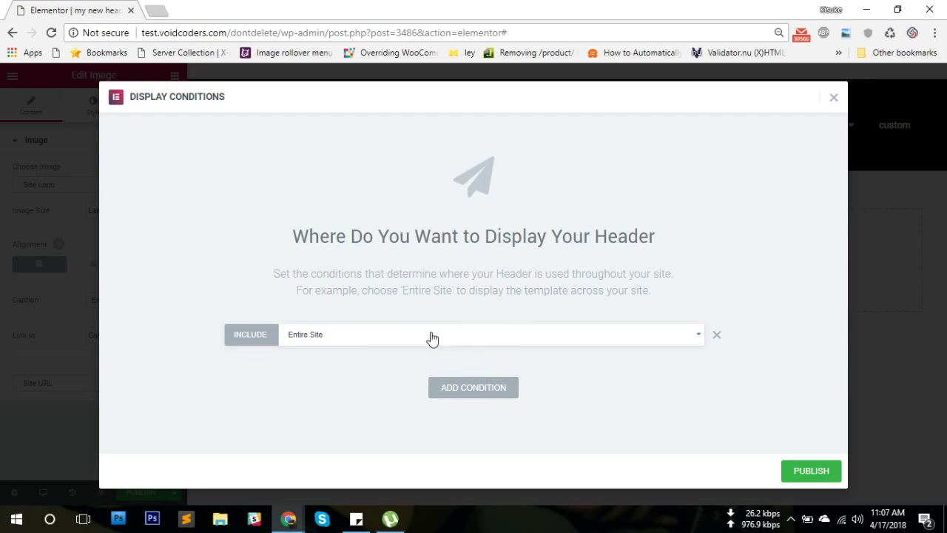
click(805, 469)
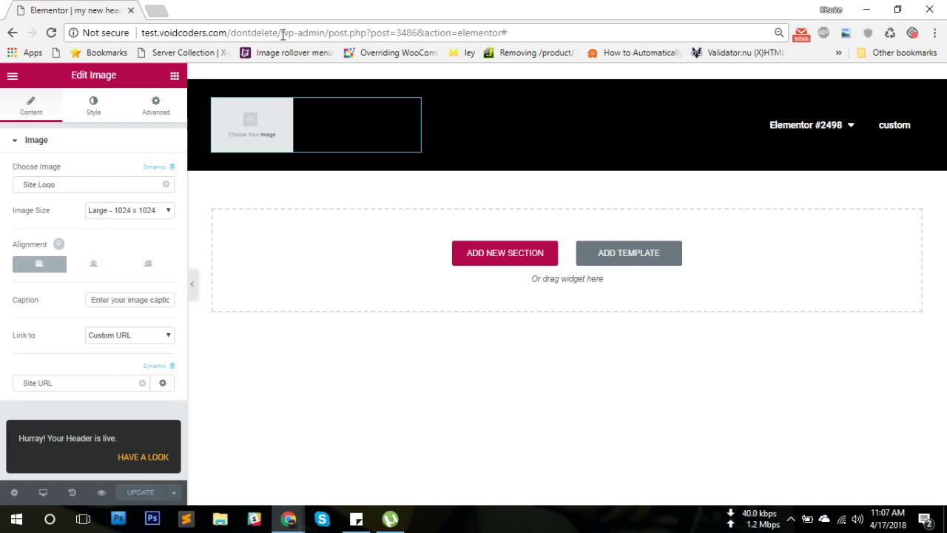
Load the live site front page in a new tab, then launch the Customizer.
drag(283, 34, 130, 24)
key(ctrl+c)
click(158, 10)
key(ctrl+v)
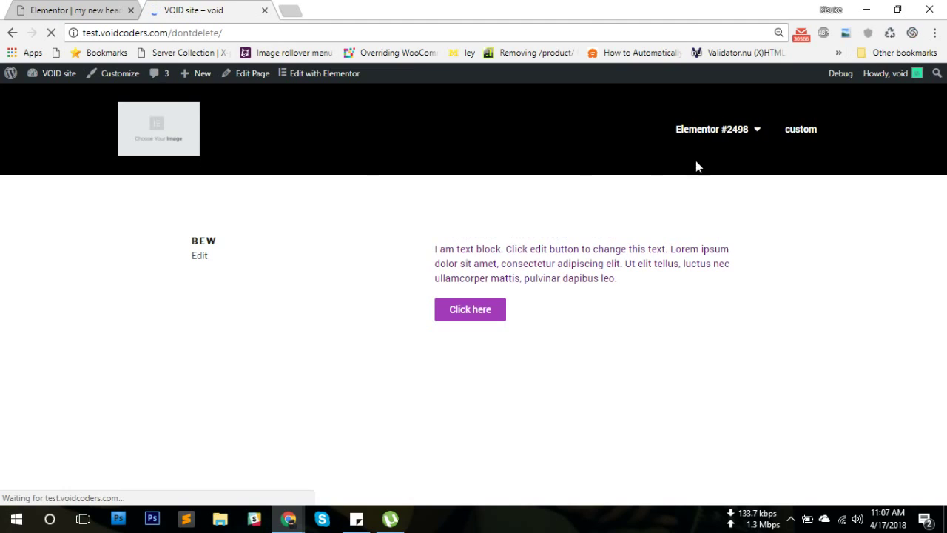
mouse_move(721, 134)
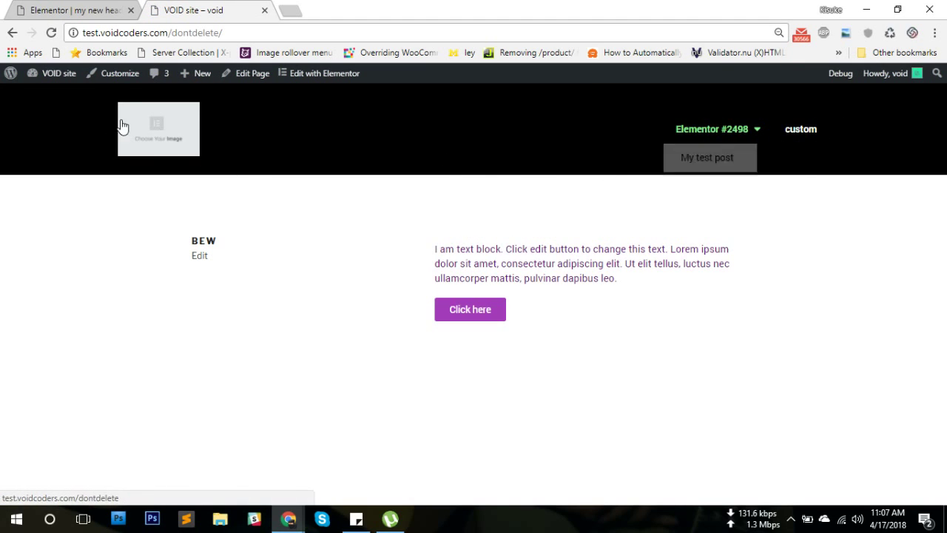
click(126, 78)
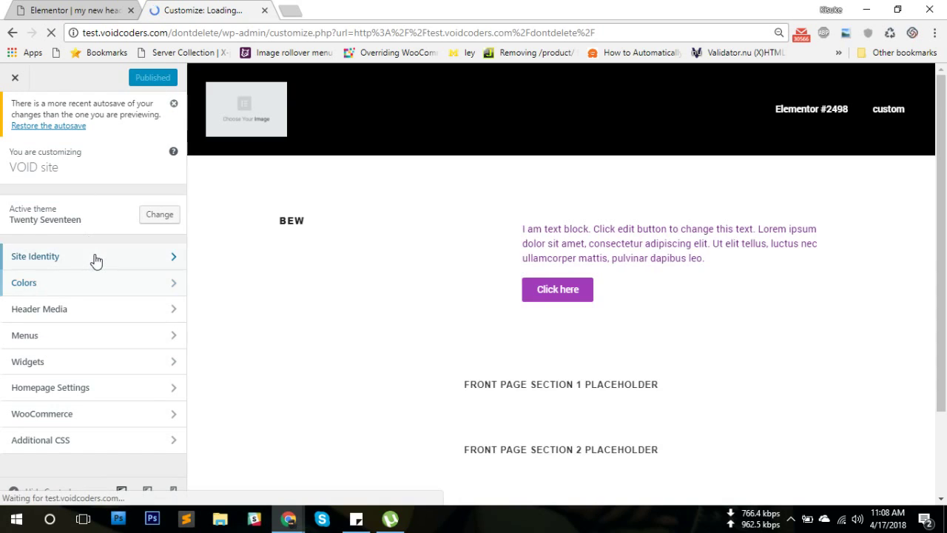
In Site Identity, set washing-machine.png as the uncropped site logo and publish.
click(93, 258)
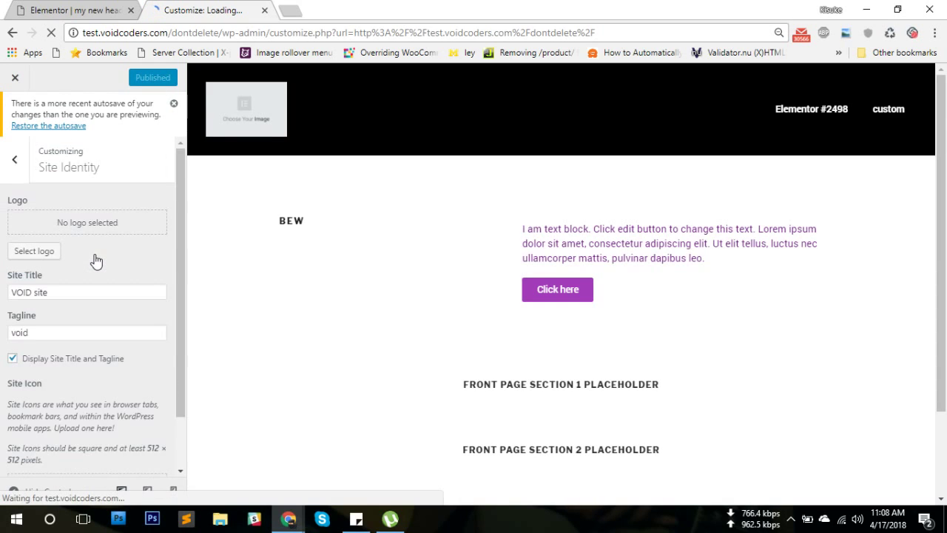
scroll(34, 226, down, 1)
click(35, 190)
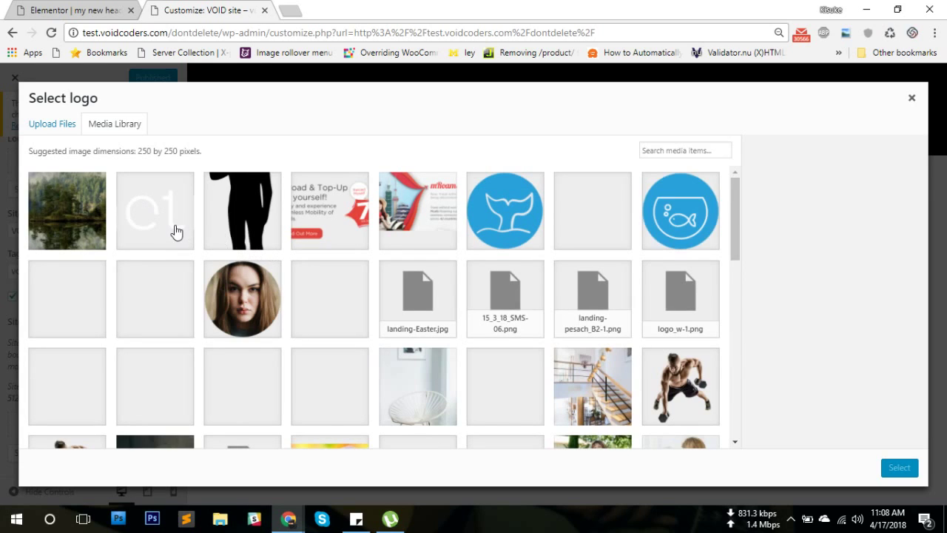
scroll(410, 245, down, 10)
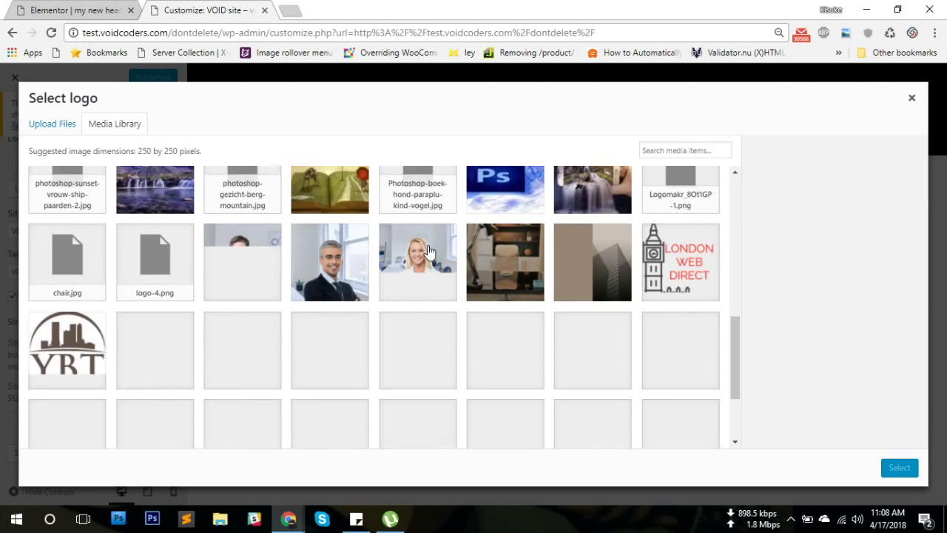
scroll(296, 252, down, 1)
click(70, 222)
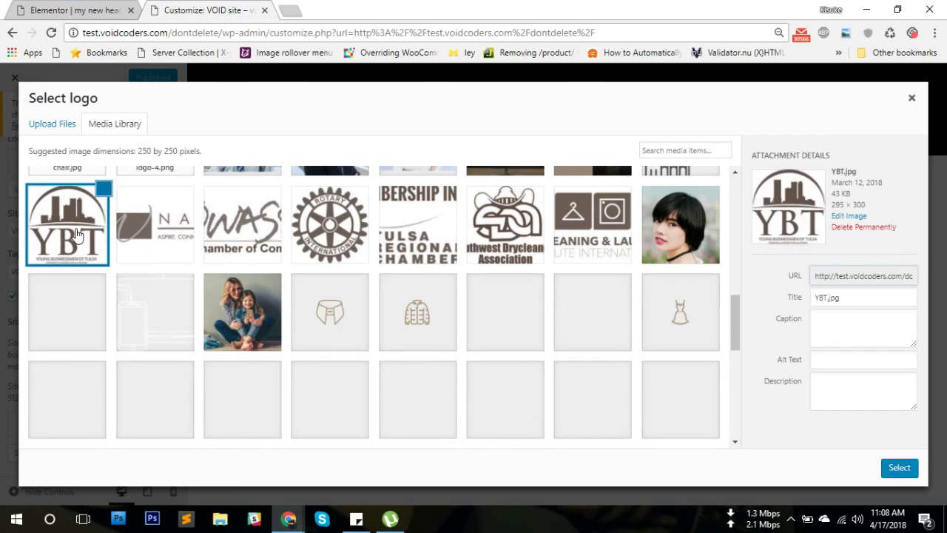
scroll(541, 251, down, 2)
click(522, 255)
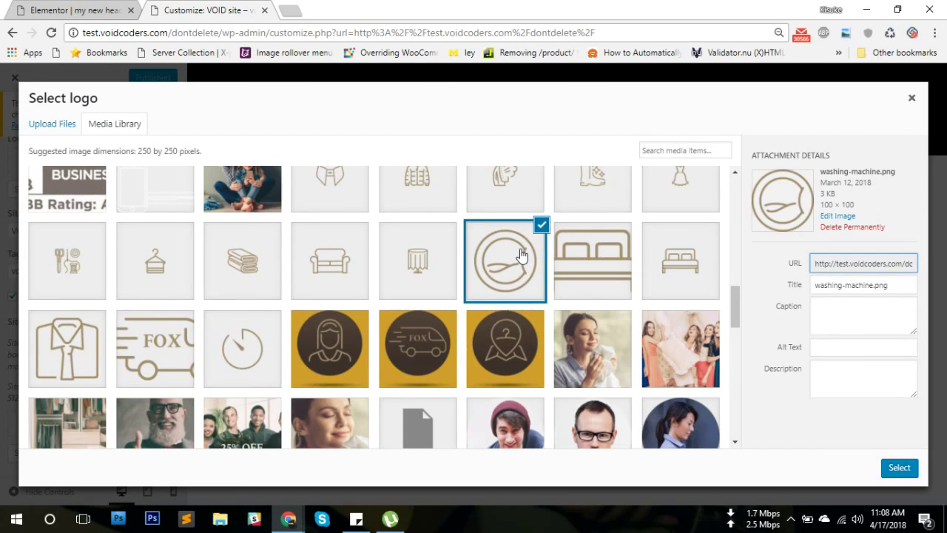
click(902, 470)
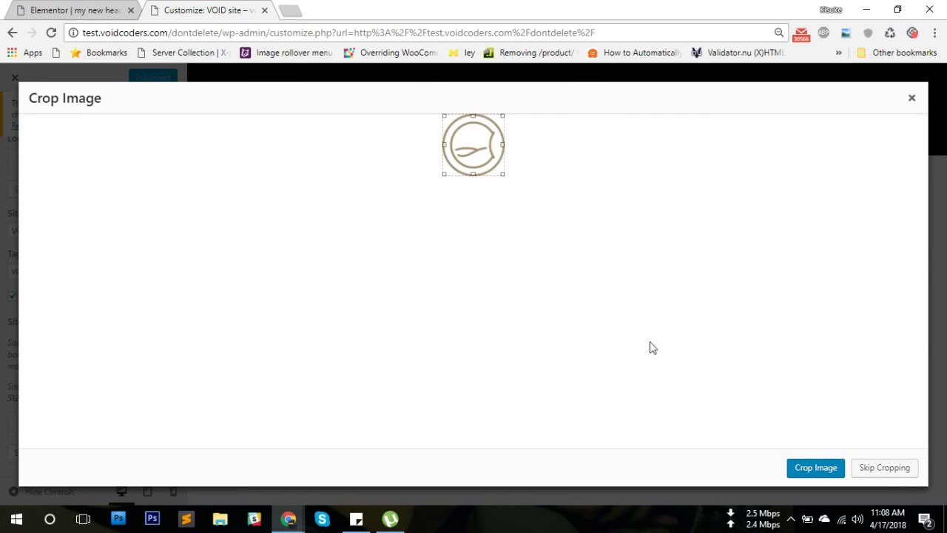
click(884, 469)
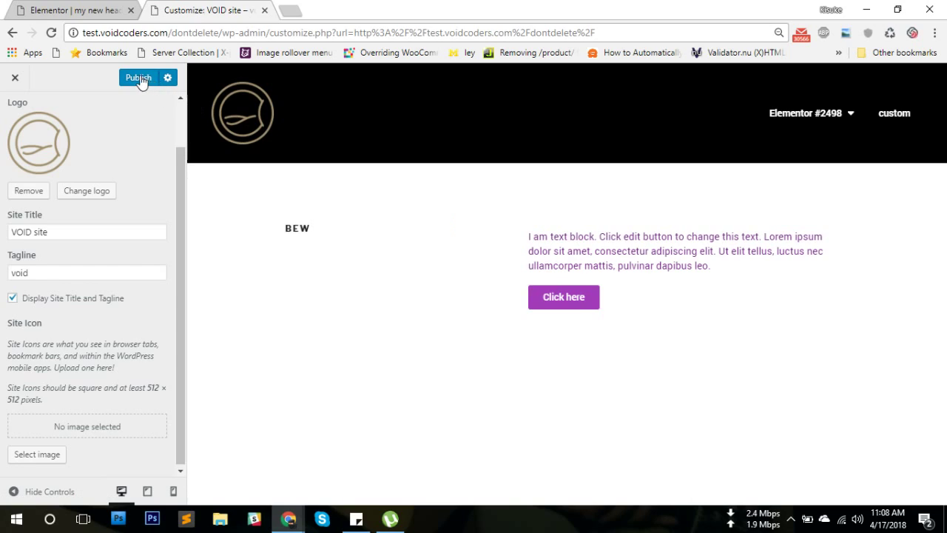
click(138, 79)
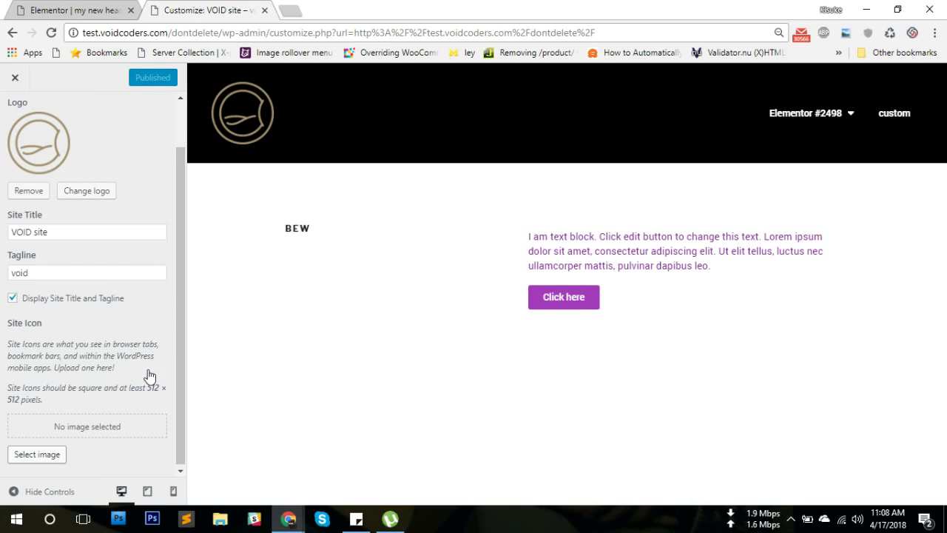
Leave the Customizer, follow the custom menu link, then view My test post with the new logo header.
click(14, 77)
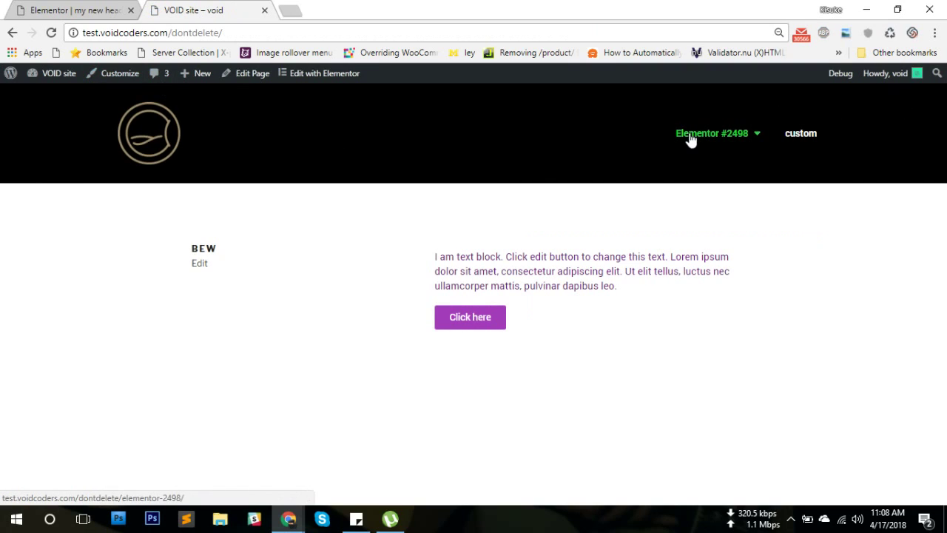
click(805, 134)
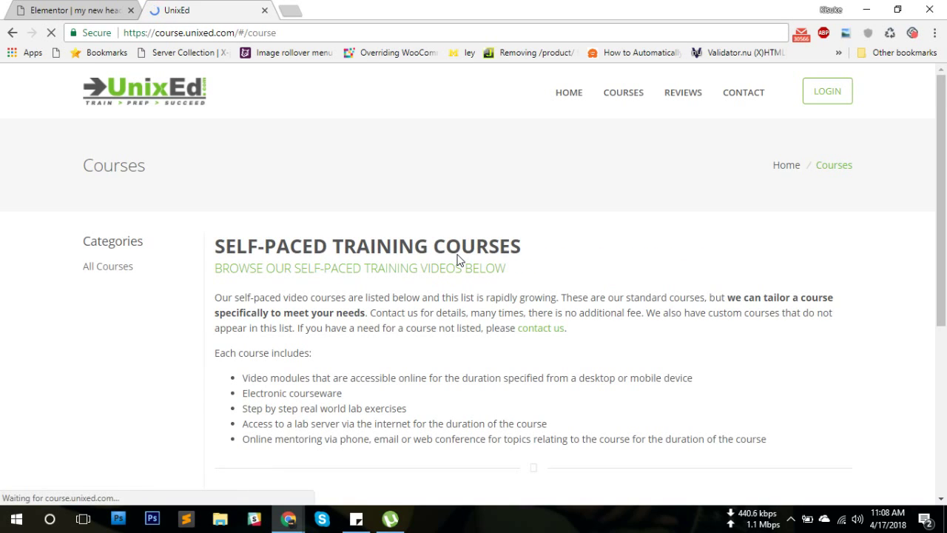
click(11, 33)
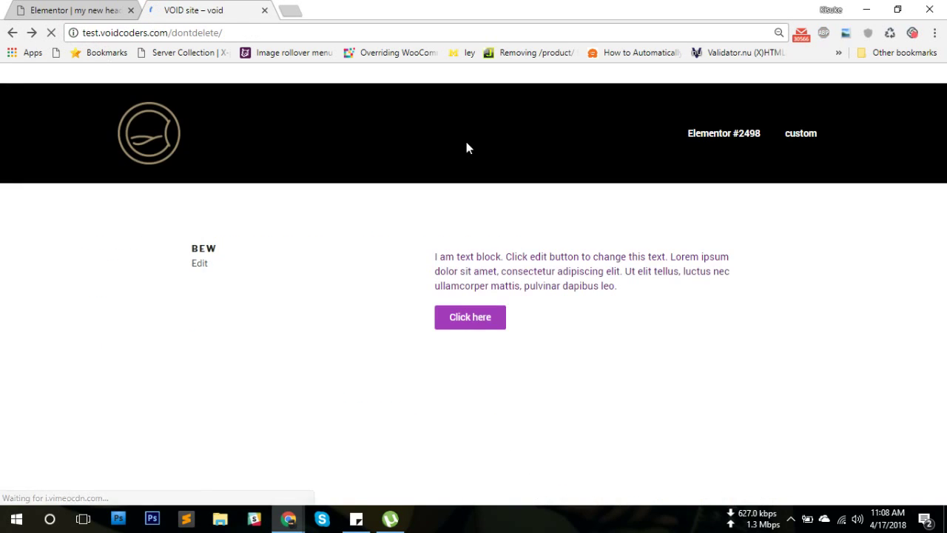
mouse_move(711, 137)
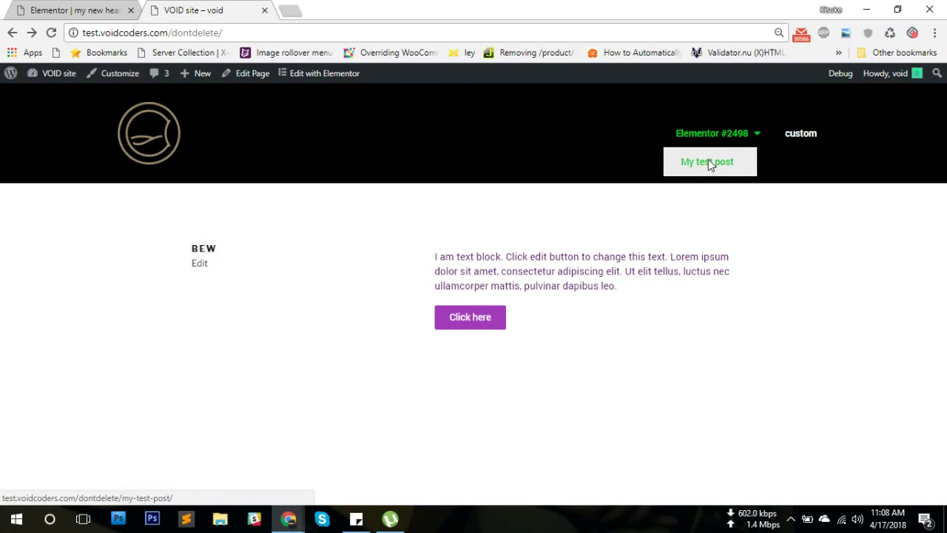
click(709, 162)
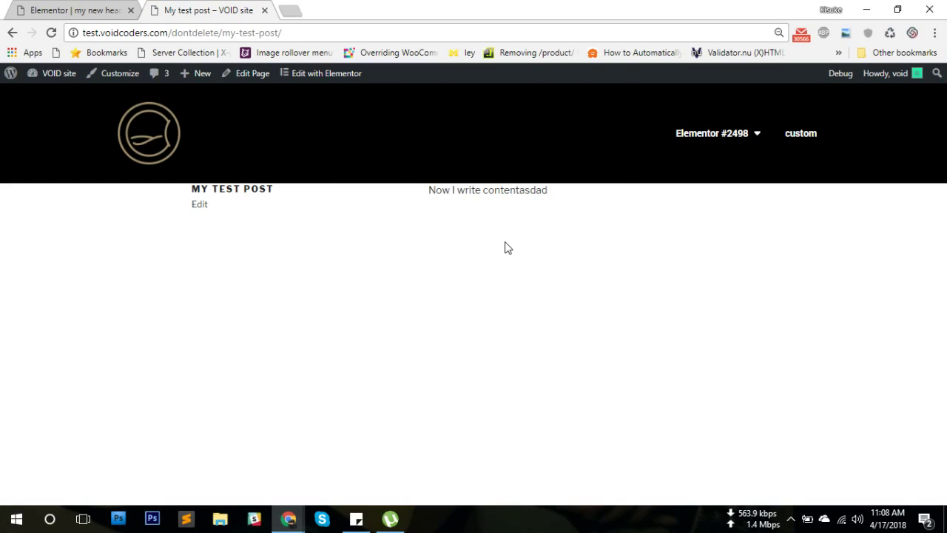
Exit the header editor to the WordPress dashboard and open the Elementor My Templates list.
click(70, 10)
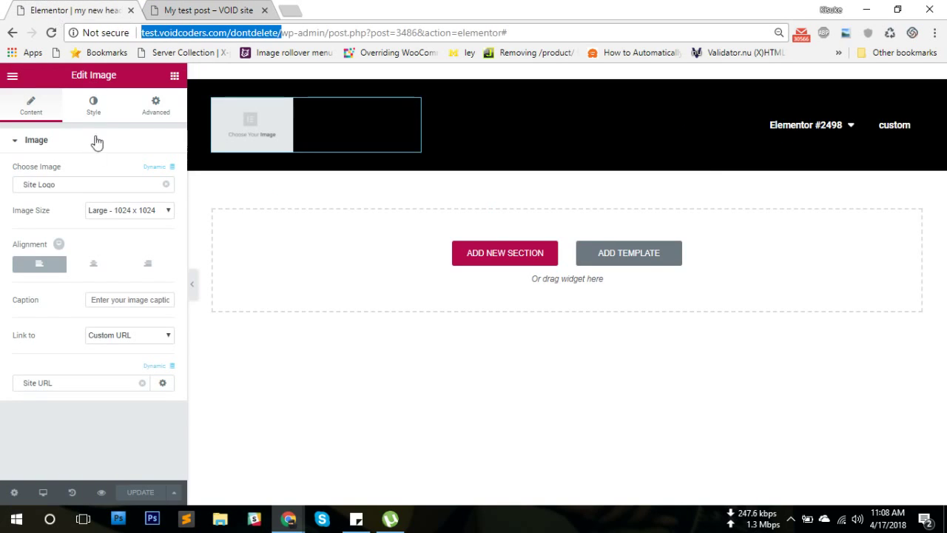
click(10, 77)
click(77, 337)
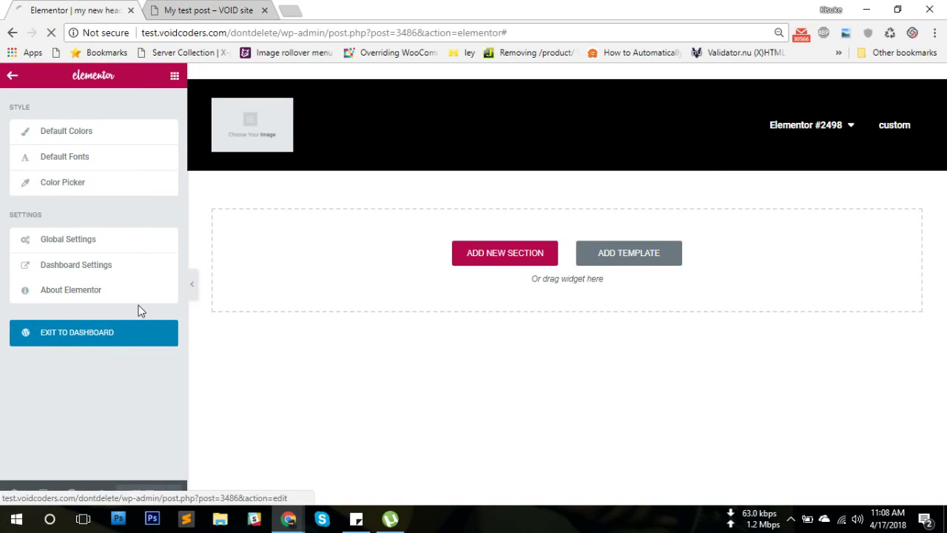
click(164, 10)
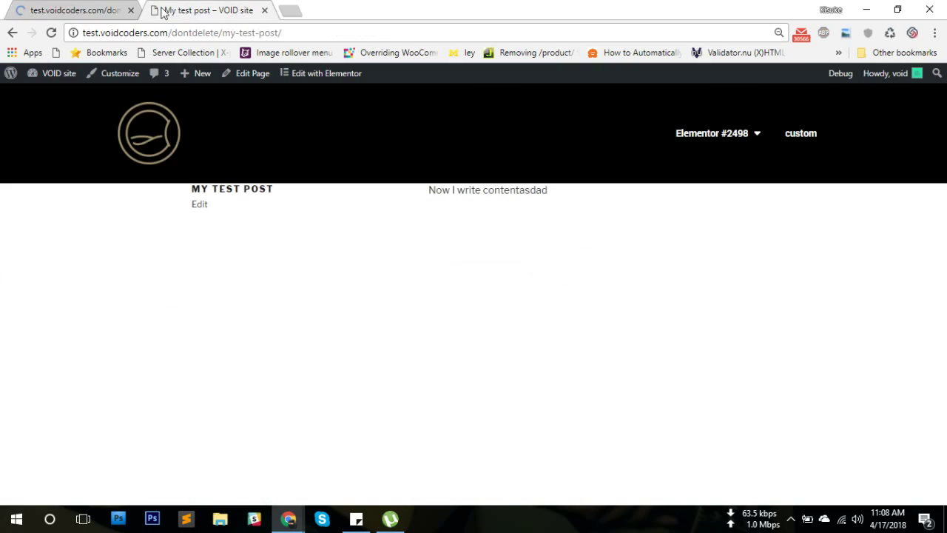
click(72, 11)
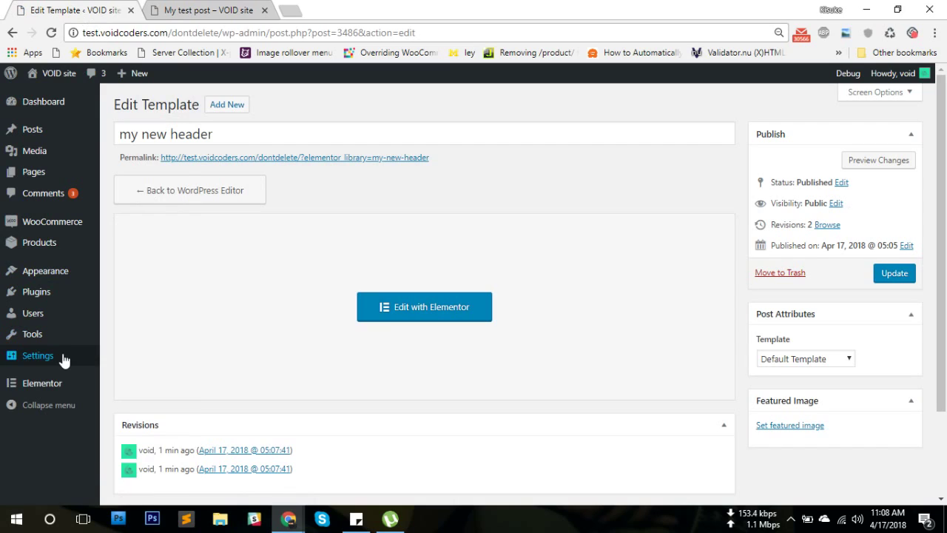
mouse_move(46, 395)
click(134, 349)
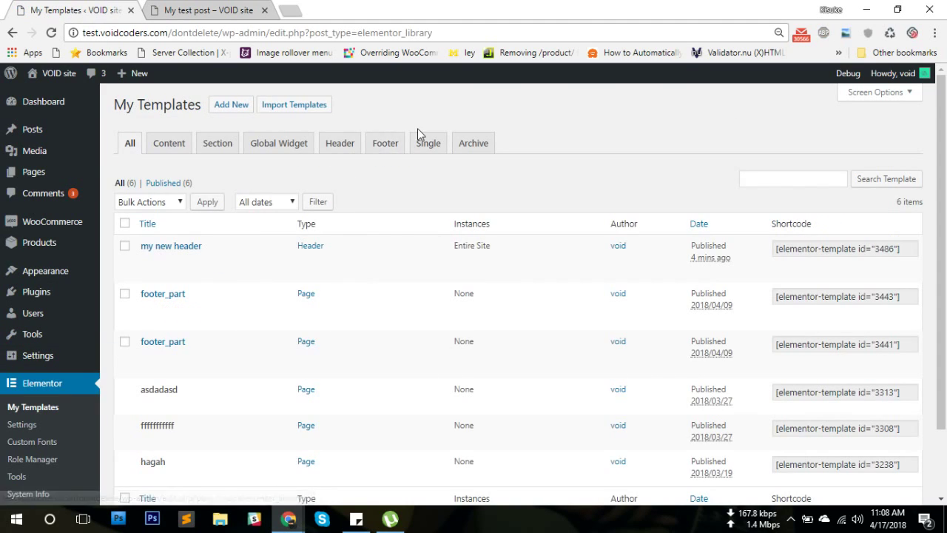
Add a new Footer-type template named 'My footer' from the Footer templates tab.
click(393, 144)
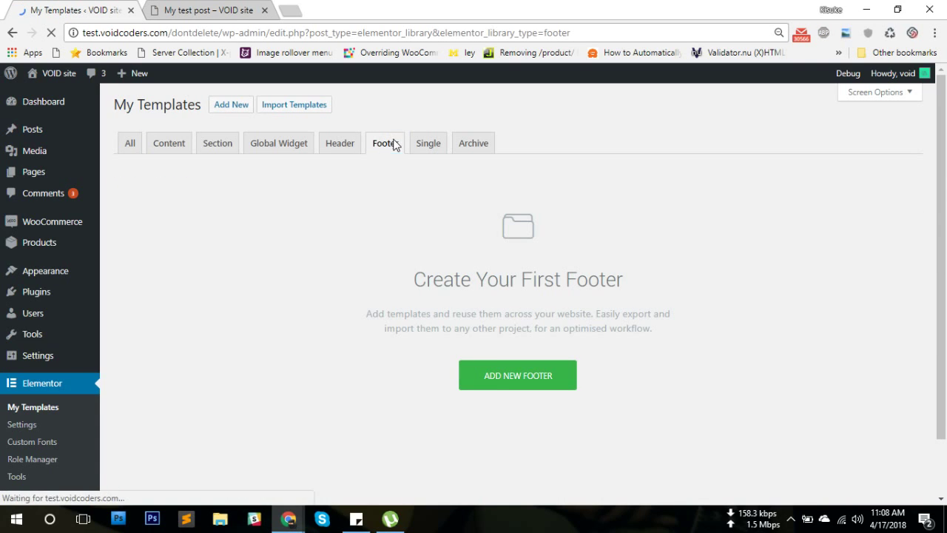
click(503, 380)
click(545, 280)
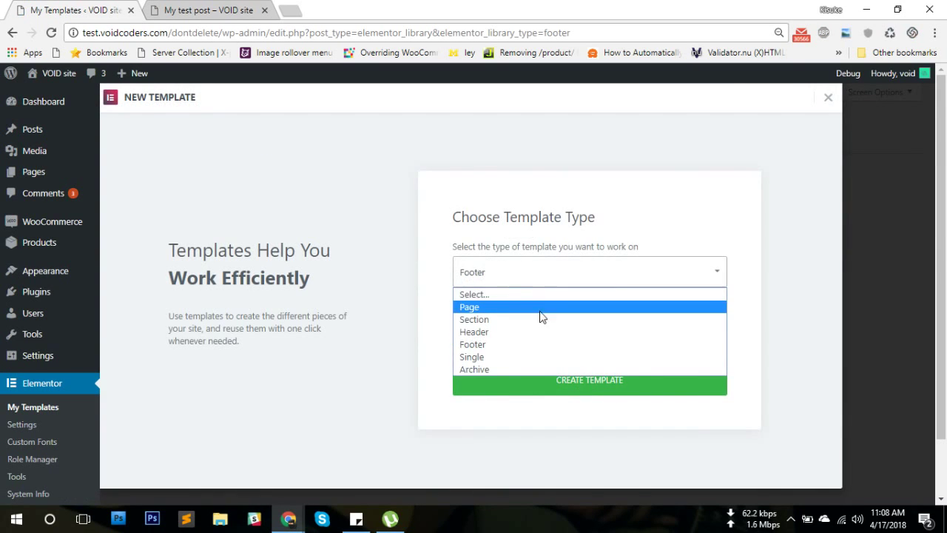
click(448, 319)
click(502, 327)
text(M)
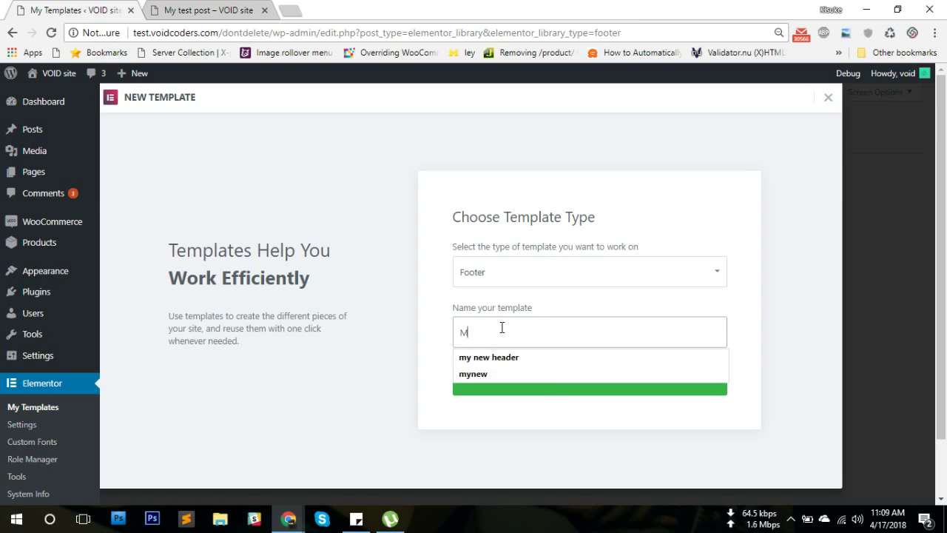
text(y goo)
key(BackSpace)
key(BackSpace)
key(BackSpace)
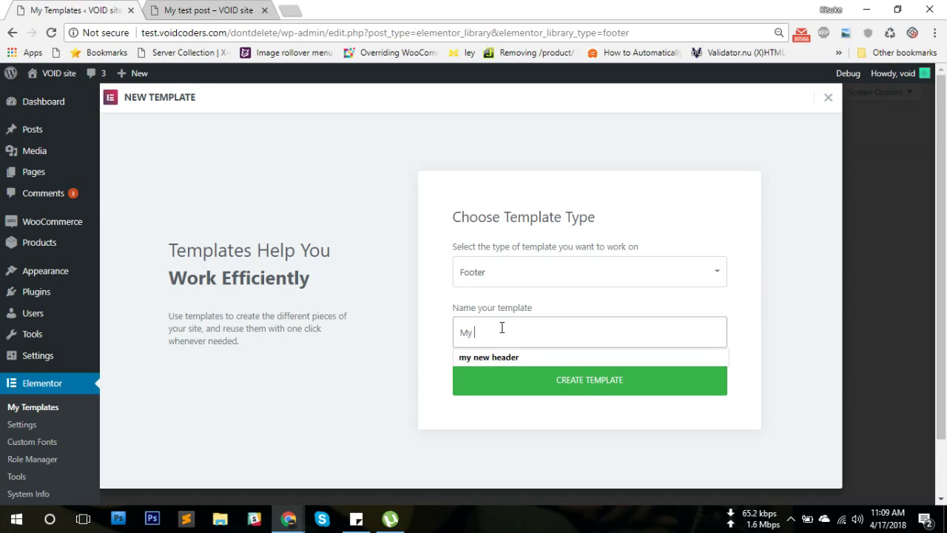
text(footer)
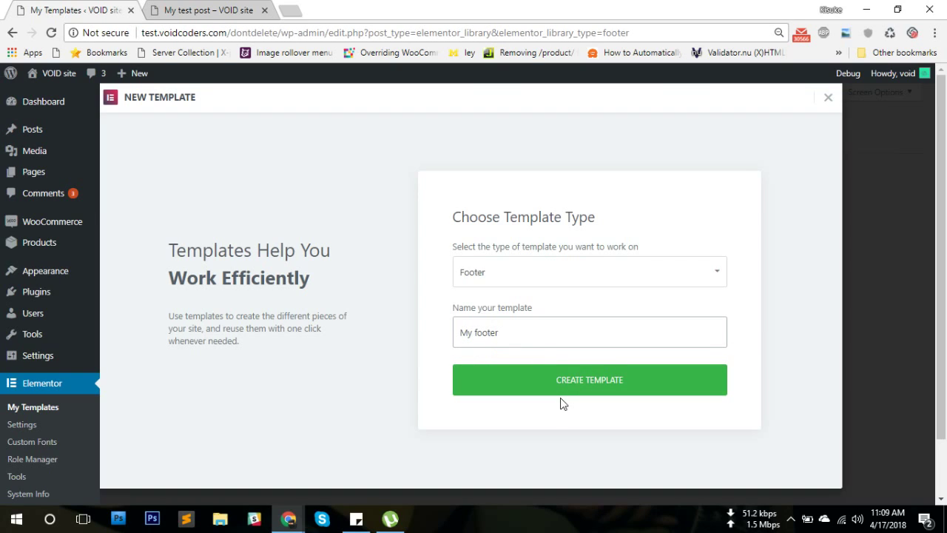
click(562, 392)
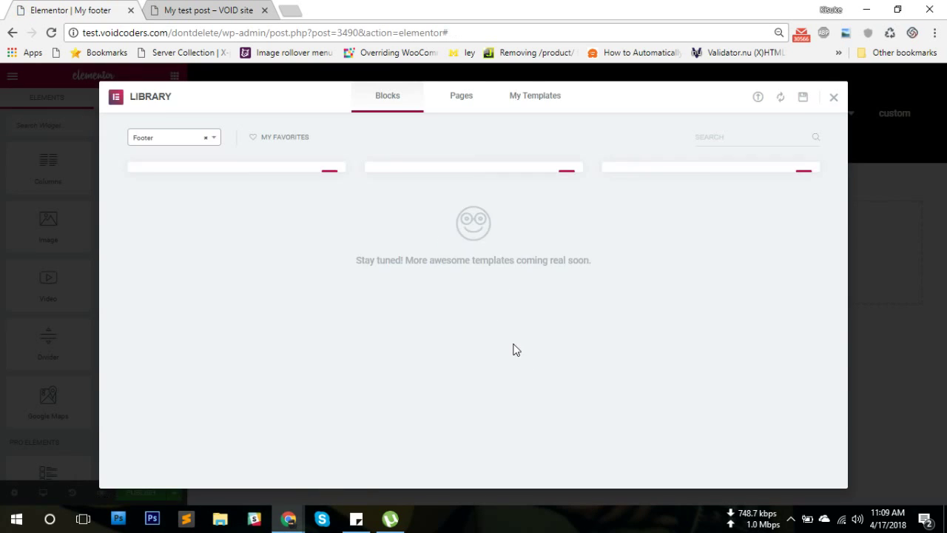
Insert the dark About footer block from the library into the My footer template.
mouse_move(236, 211)
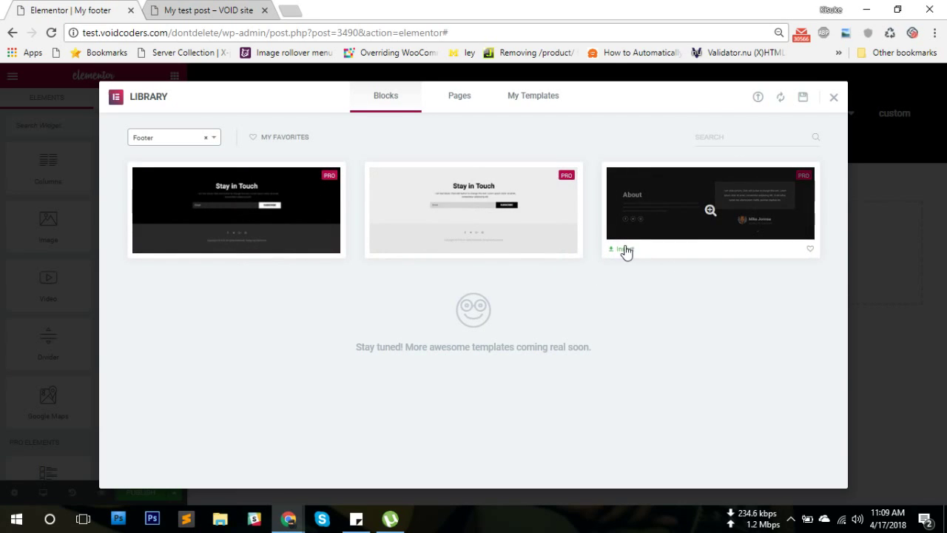
click(627, 251)
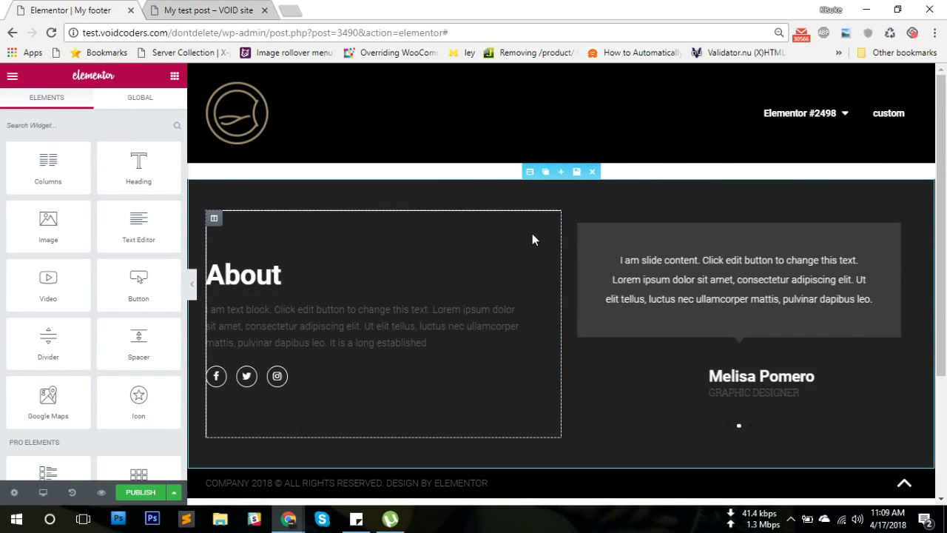
Set the About footer section's background colour to teal.
click(518, 173)
click(93, 106)
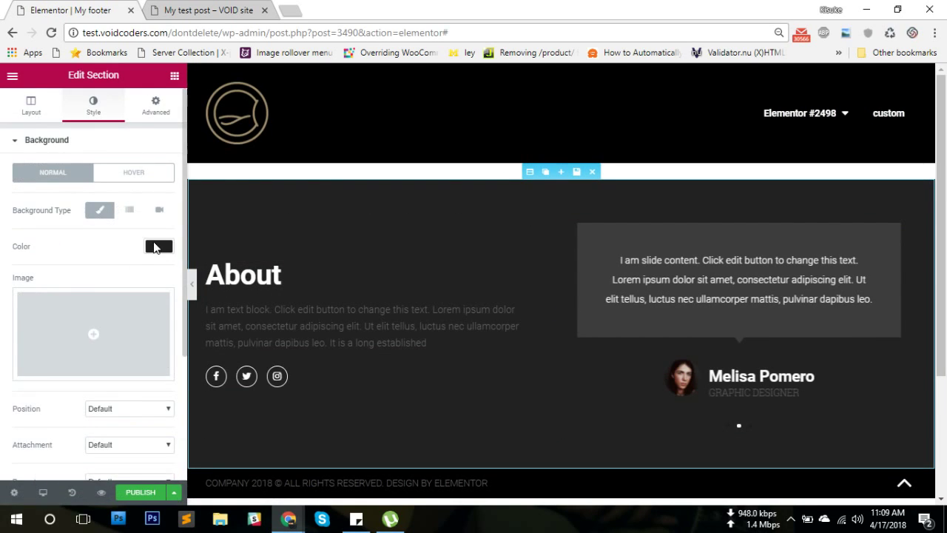
click(157, 246)
click(128, 394)
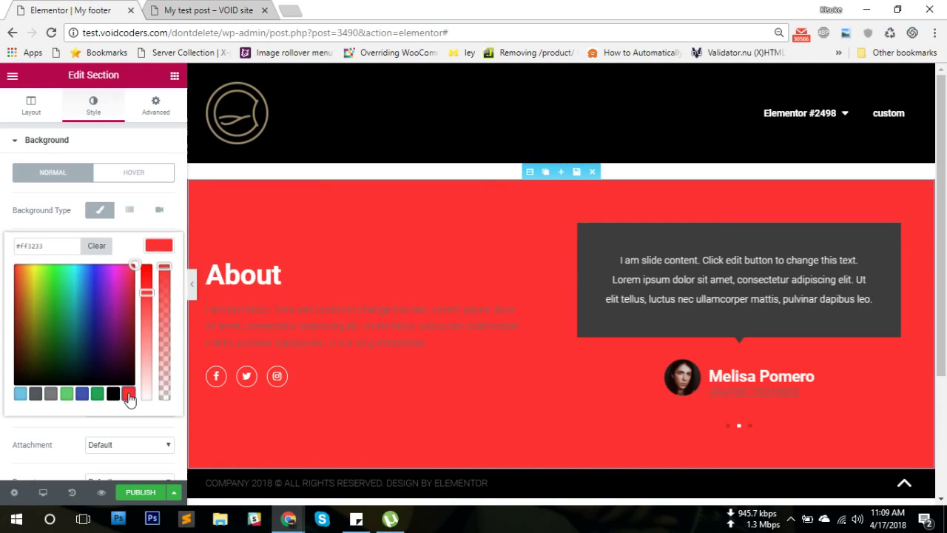
mouse_move(78, 310)
mouse_down()
mouse_move(44, 296)
mouse_move(79, 296)
mouse_up()
Make the About paragraph's text colour white (#FFFFFF).
click(315, 309)
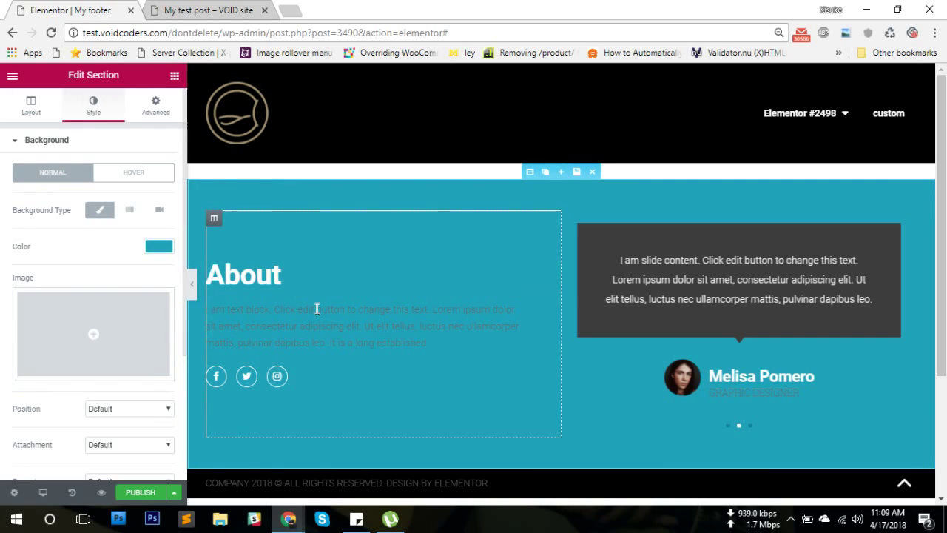
click(93, 106)
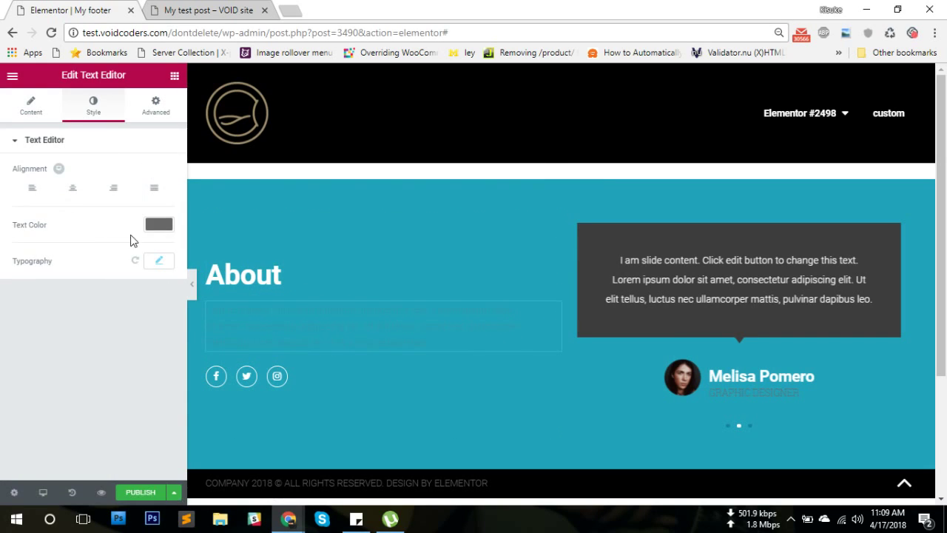
click(158, 224)
click(80, 209)
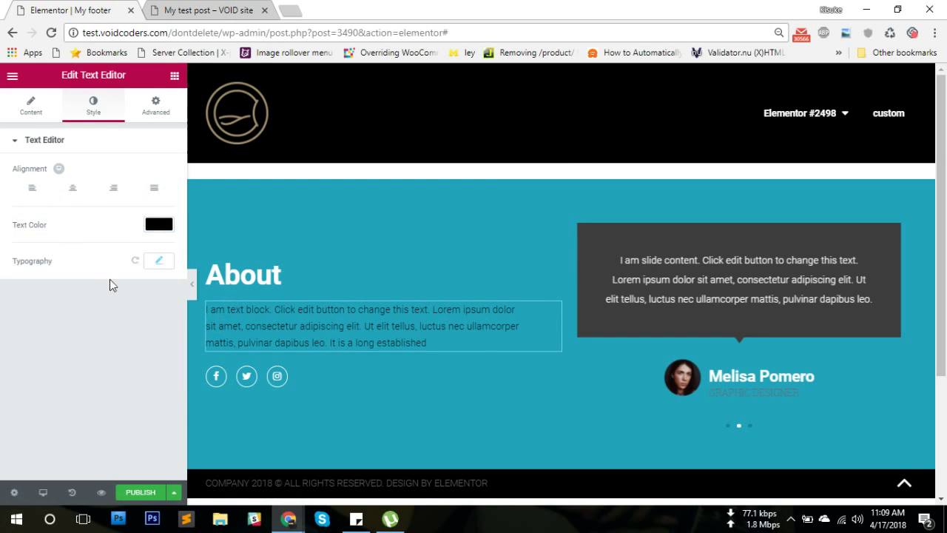
click(157, 225)
drag(72, 260, 129, 242)
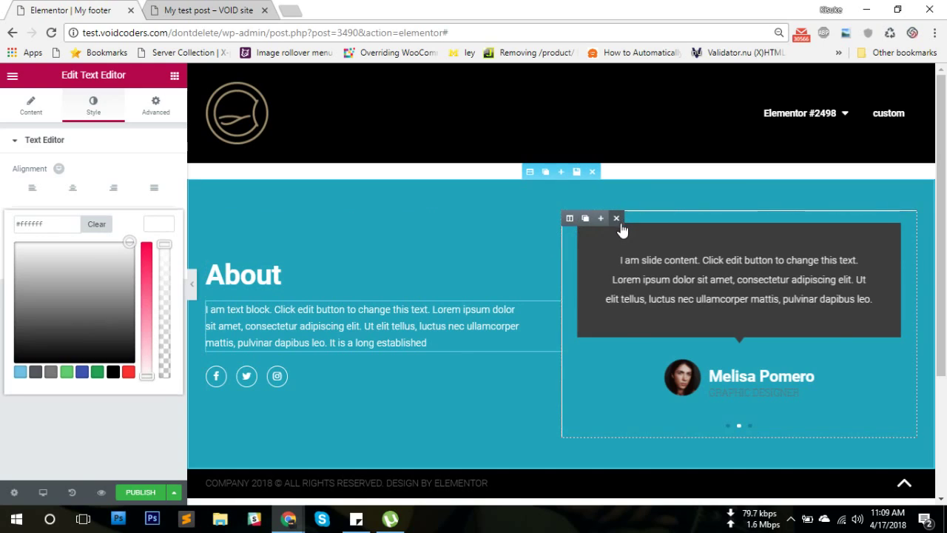
Delete the testimonial column and centre-align the About heading and paragraph text.
click(617, 218)
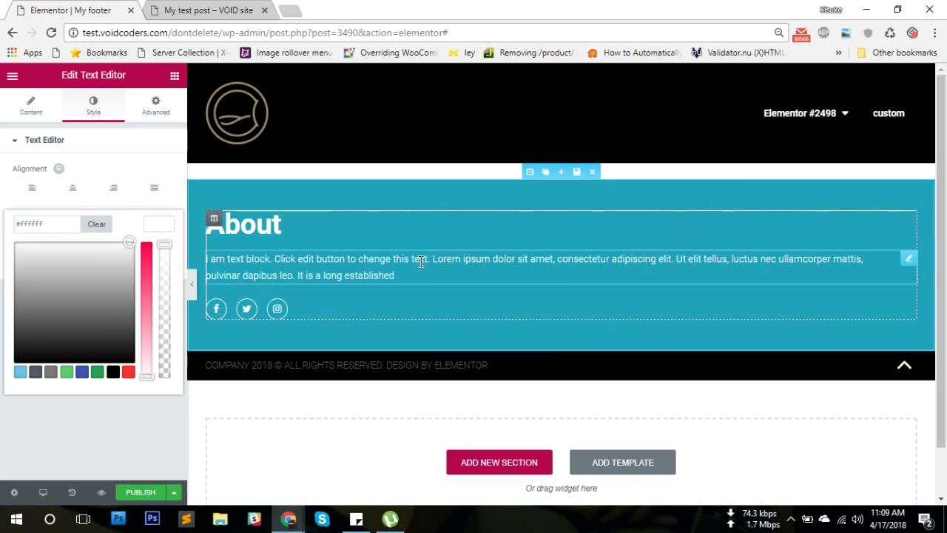
click(552, 229)
click(73, 393)
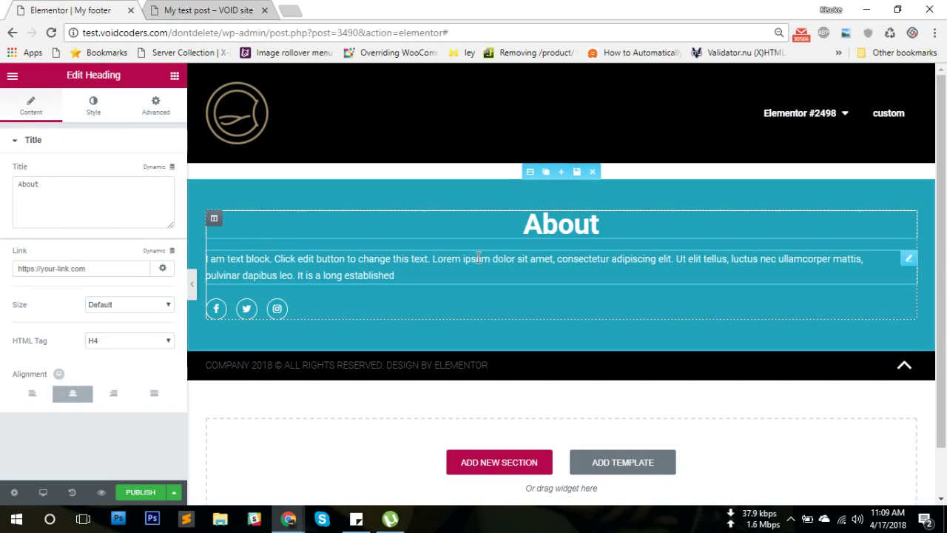
click(415, 275)
click(120, 345)
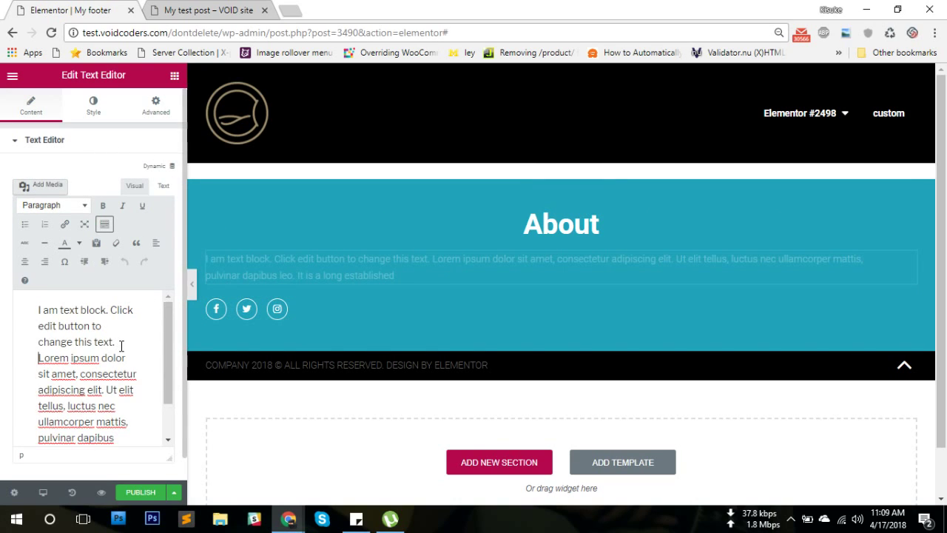
key(ctrl+a)
click(45, 262)
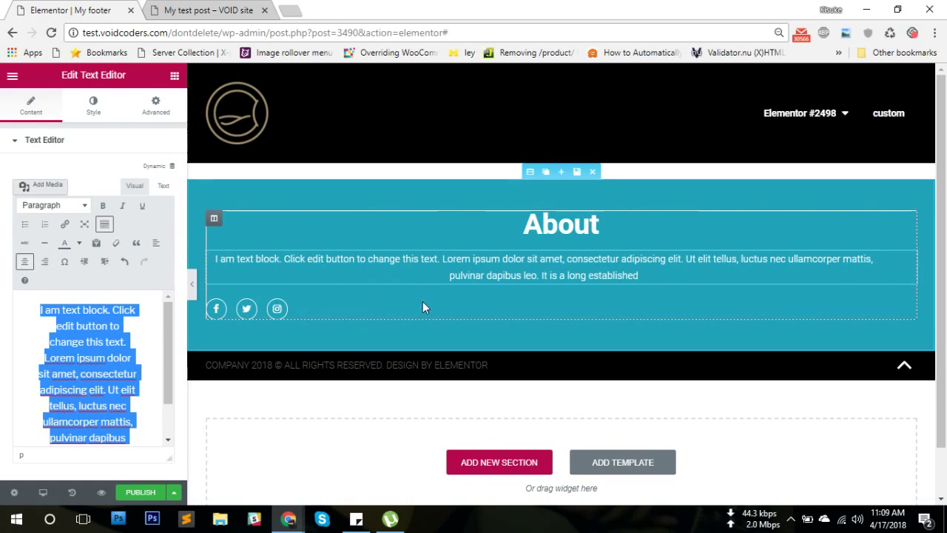
Centre the social icons and set their shape to Rounded.
click(403, 314)
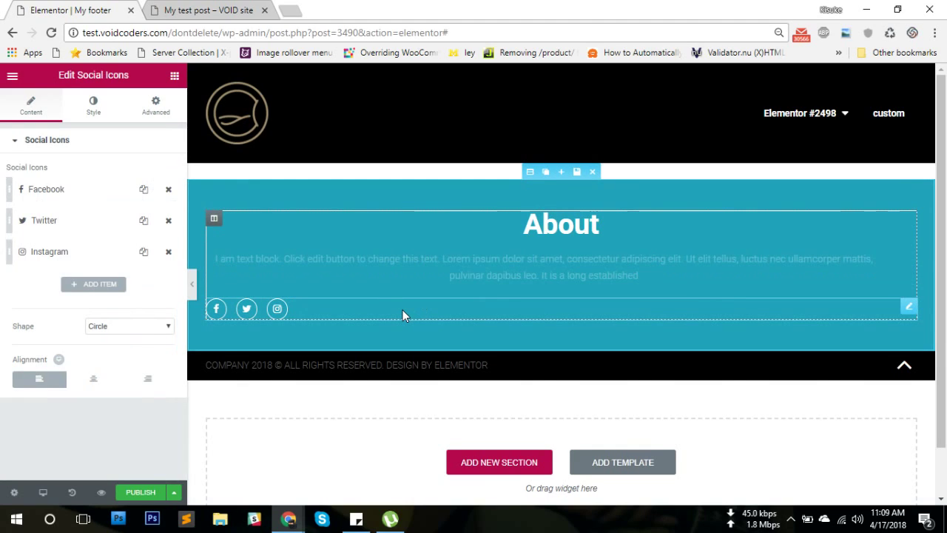
click(93, 379)
click(120, 326)
click(118, 339)
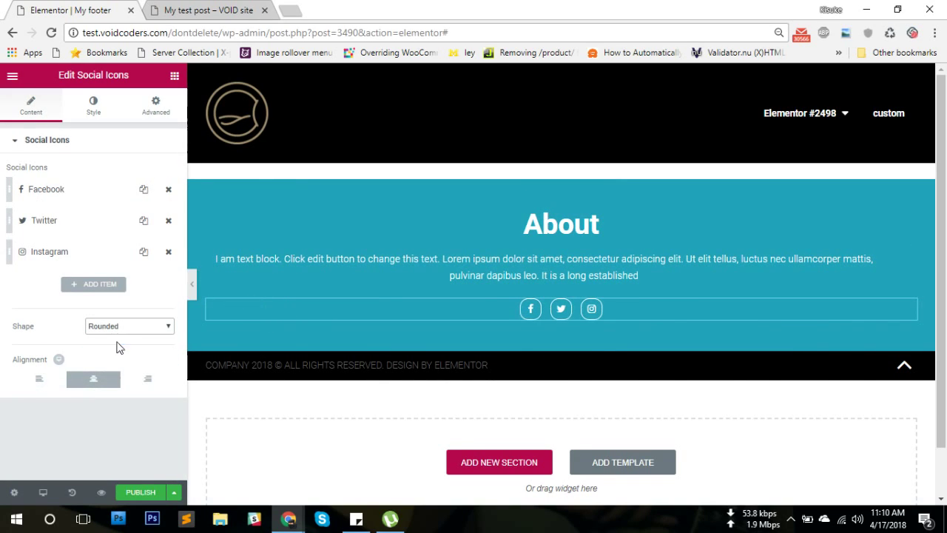
Publish the footer with an Include > Entire Site display condition.
click(140, 493)
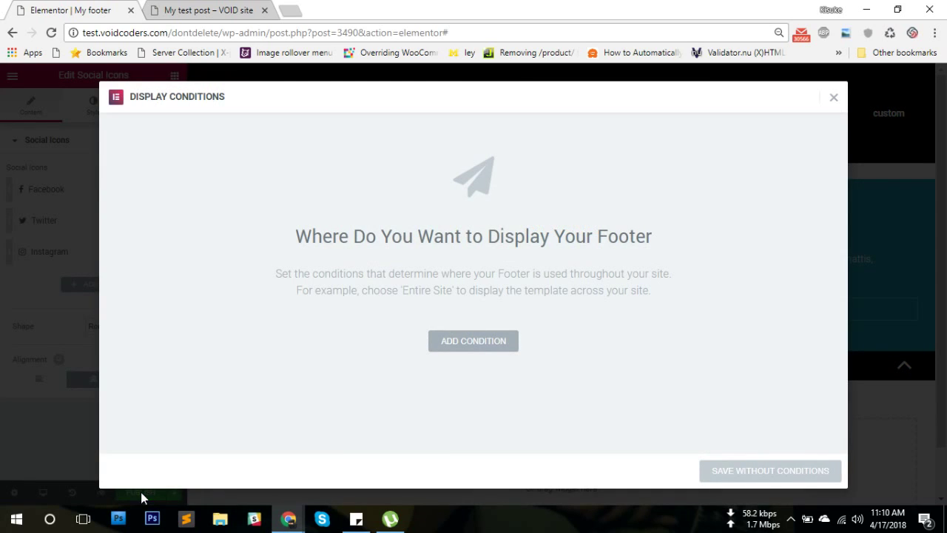
click(486, 345)
click(459, 339)
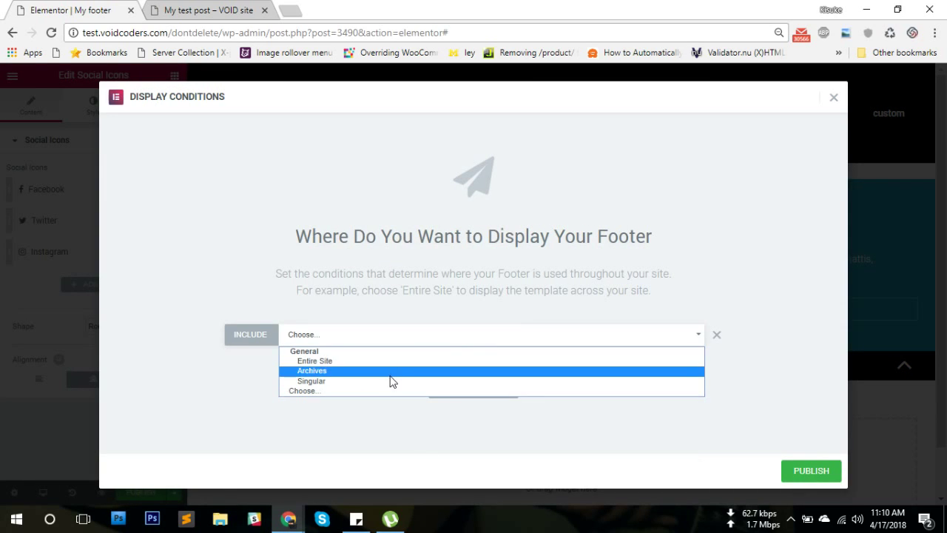
click(382, 362)
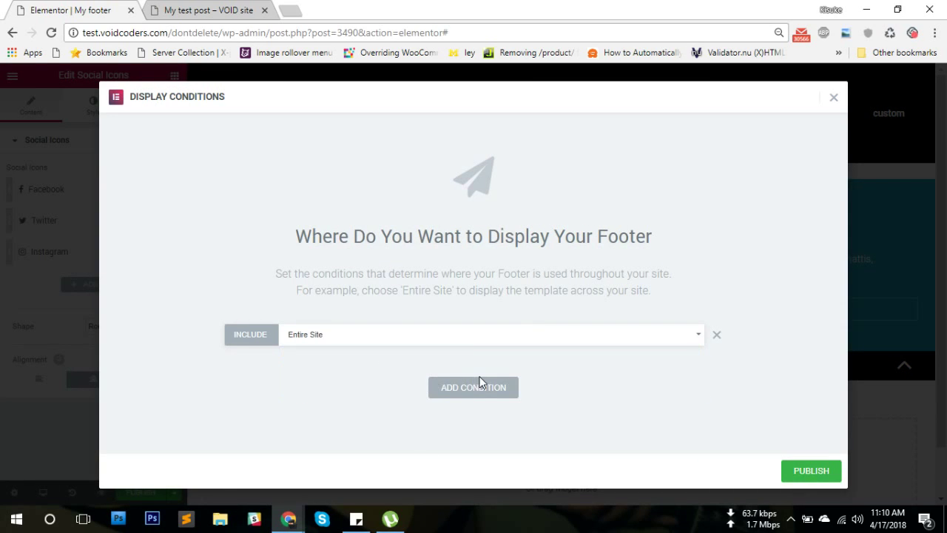
click(811, 471)
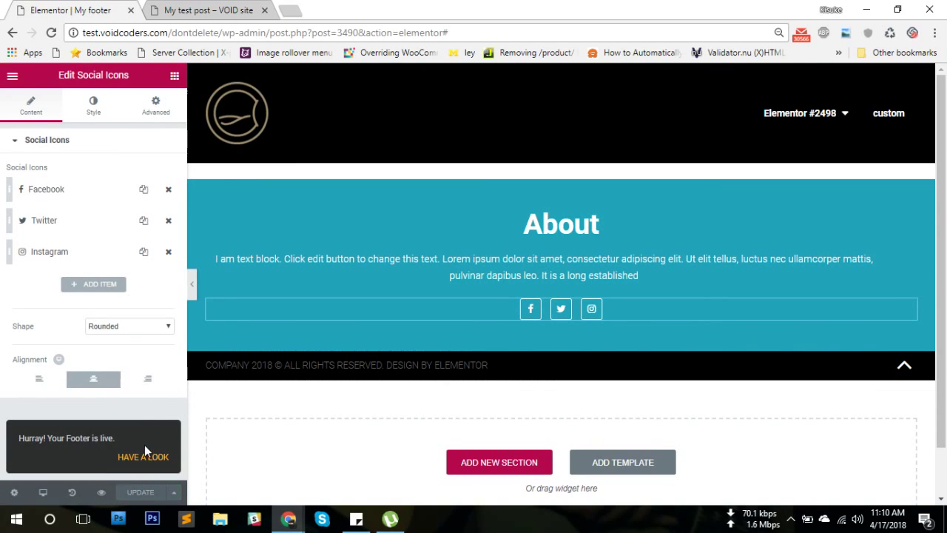
Reload My test post and visit the home page to check the teal footer, then return to the editor.
click(211, 10)
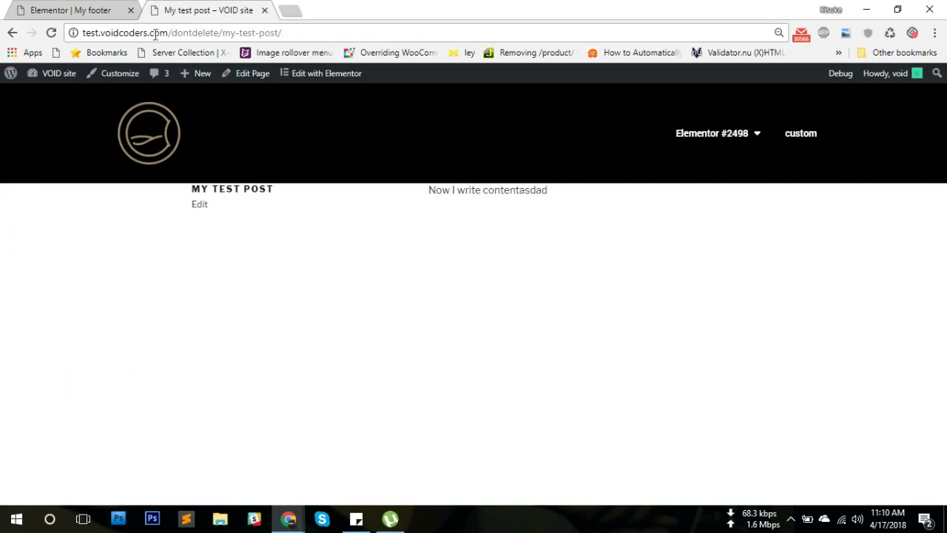
click(51, 32)
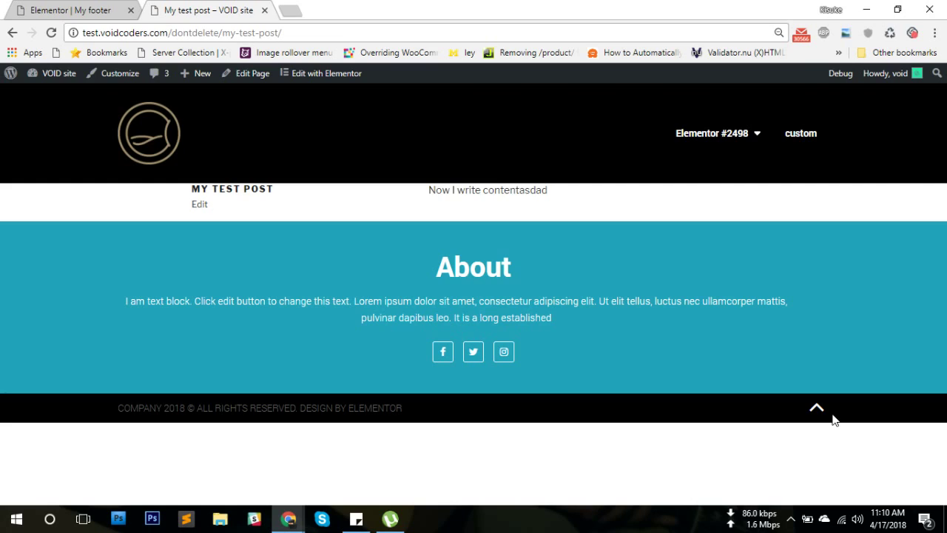
click(165, 141)
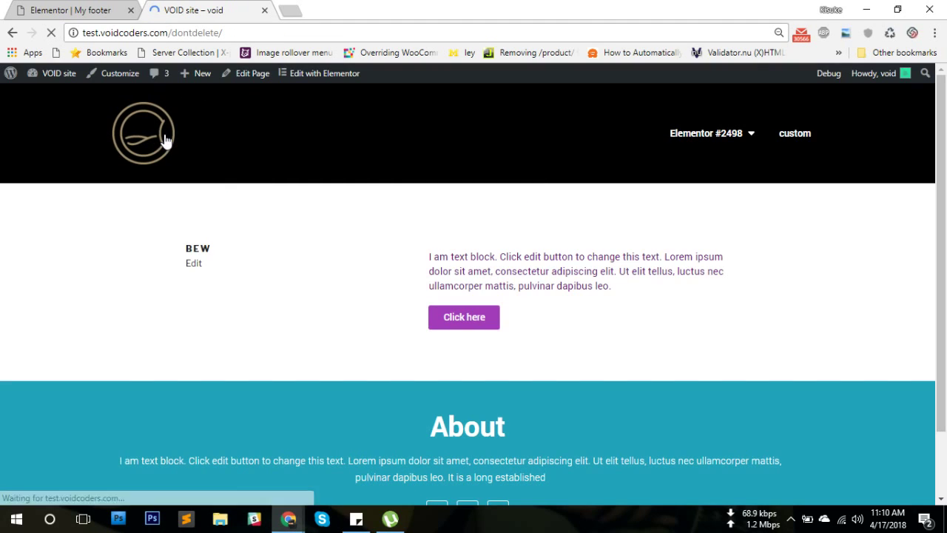
scroll(511, 244, down, 1)
scroll(503, 294, up, 1)
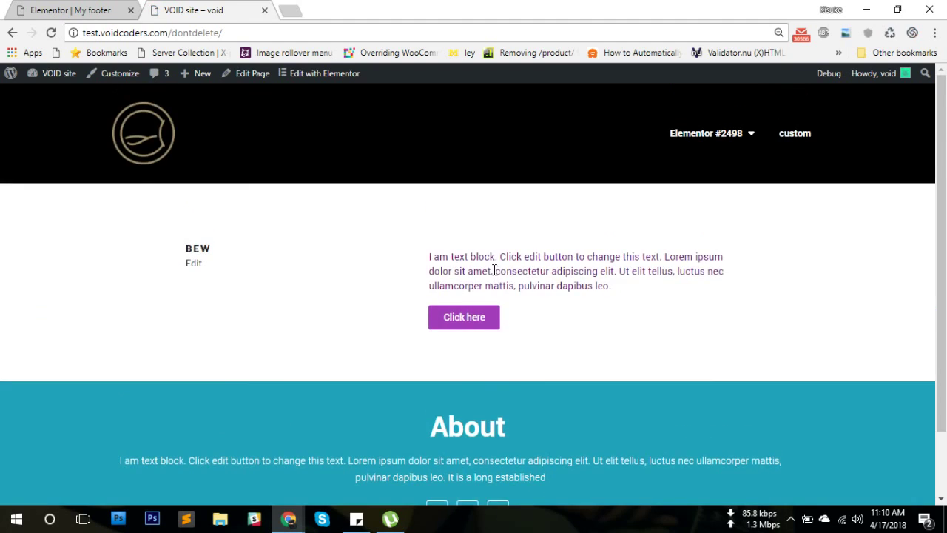
scroll(493, 276, down, 1)
scroll(402, 239, up, 1)
key(ctrl+Tab)
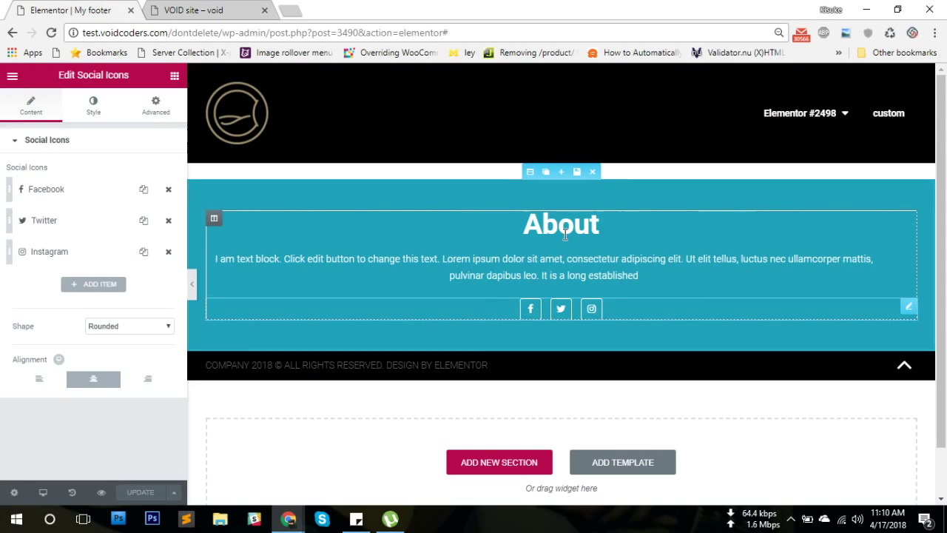
Delete the About heading widget from the footer and update the template.
double_click(564, 226)
key(BackSpace)
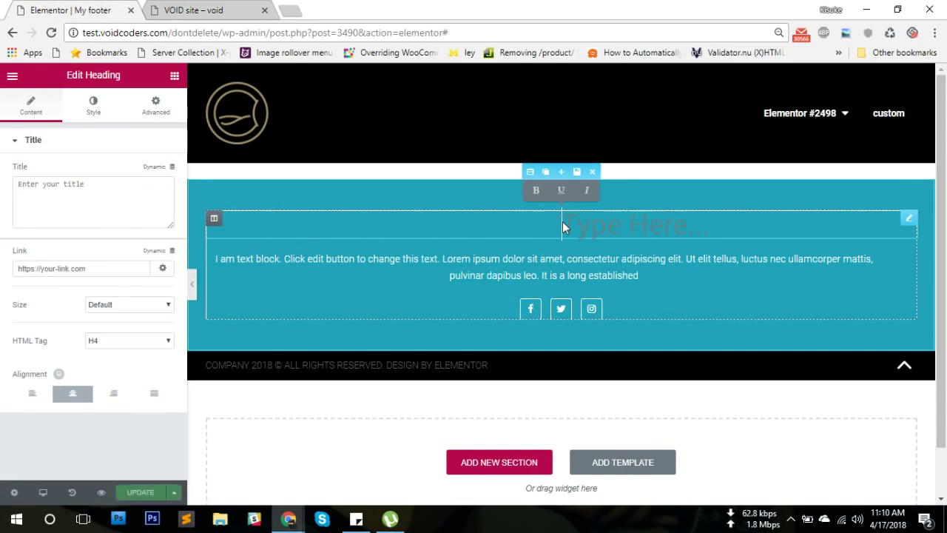
mouse_move(911, 218)
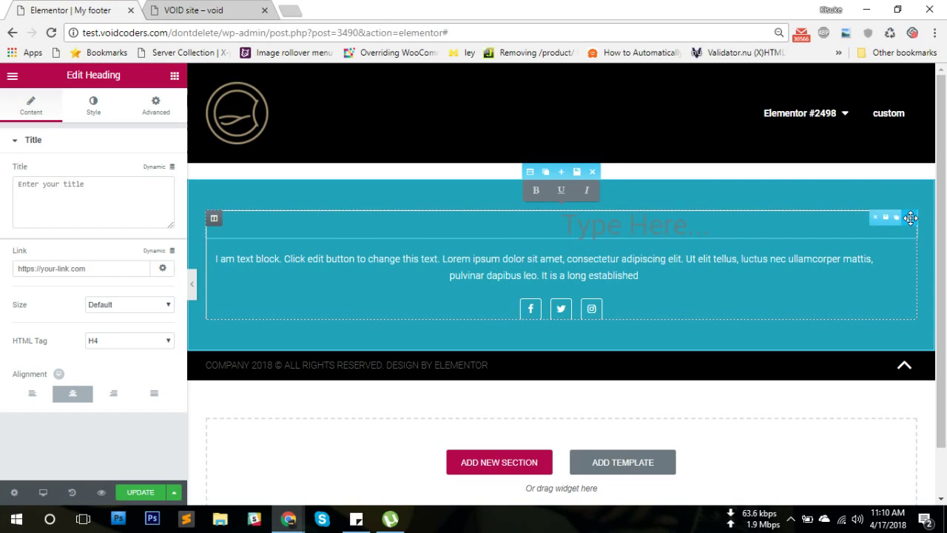
click(858, 218)
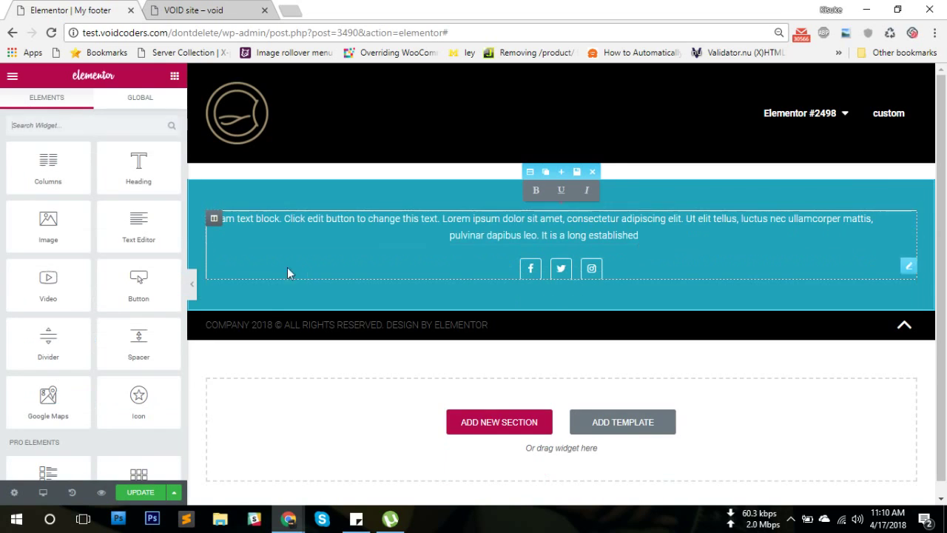
click(140, 492)
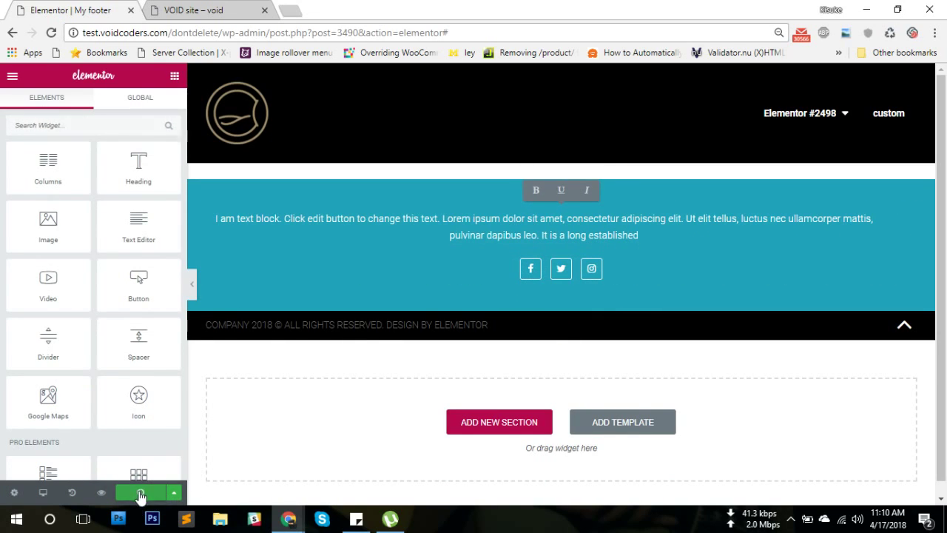
Reload the live home page to see the footer without the heading.
click(214, 9)
click(51, 32)
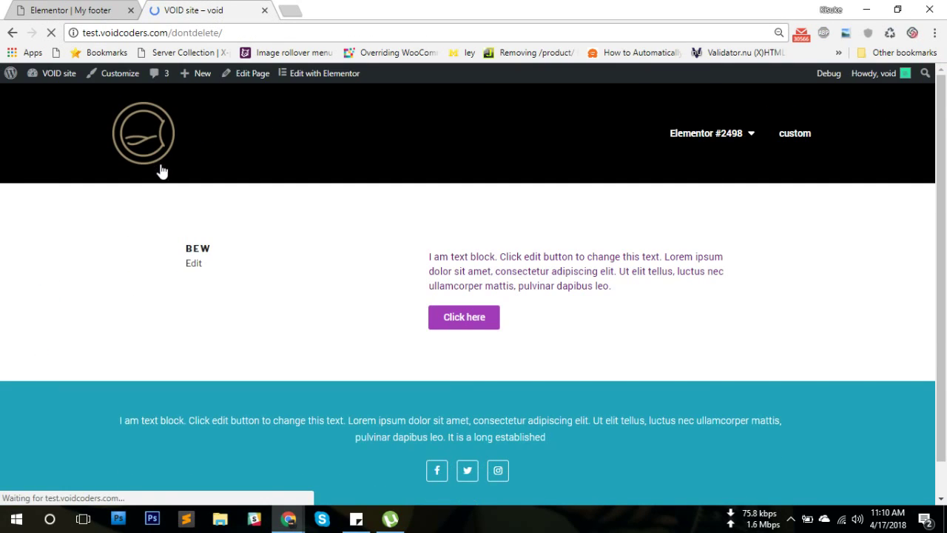
scroll(567, 401, down, 1)
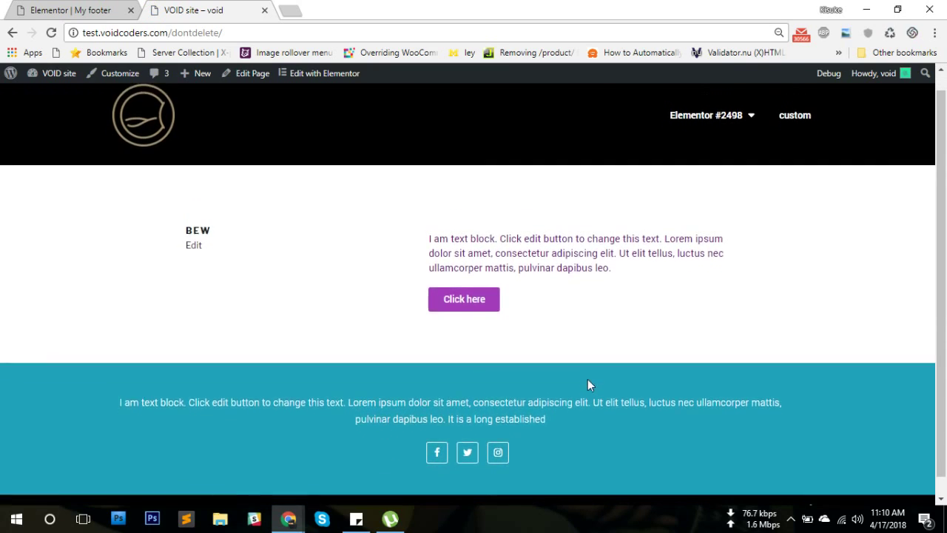